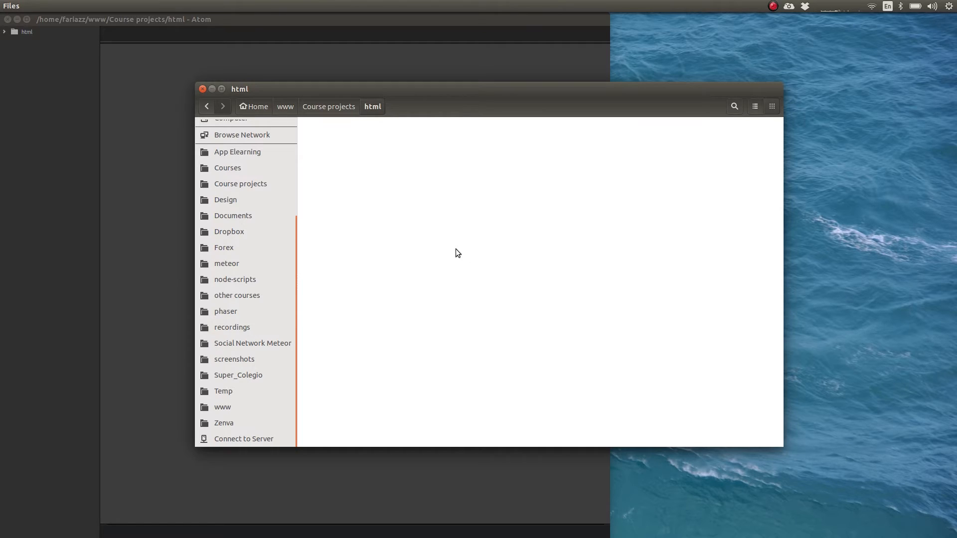
Raise the Atom editor window above the Files window.
left_click(334, 23)
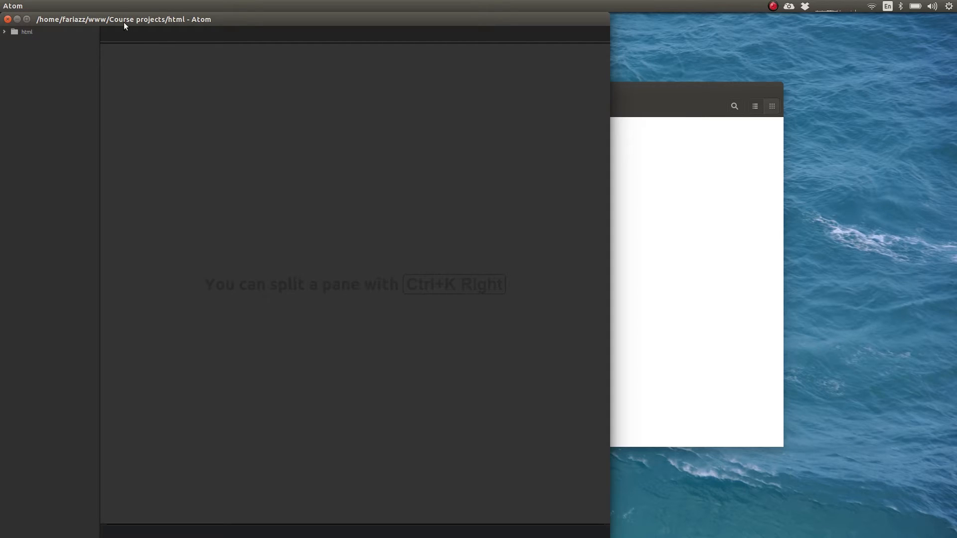
Create index.html in the html folder containing 'hello' and save it.
left_click(40, 8)
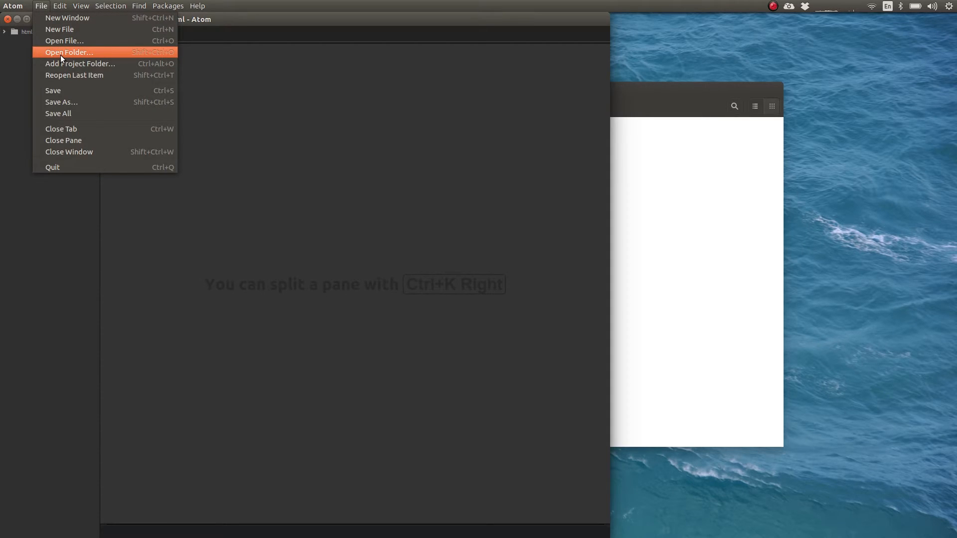
left_click(377, 182)
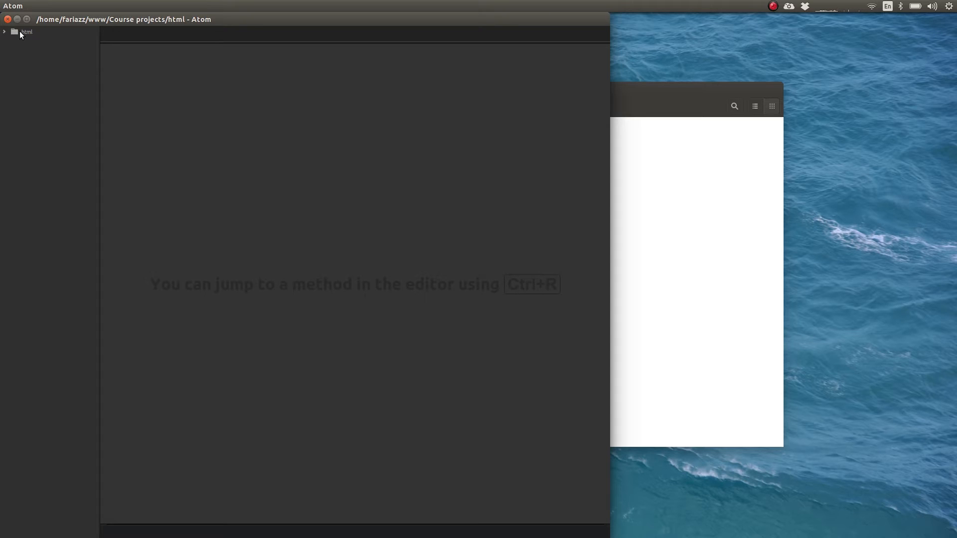
right_click(19, 31)
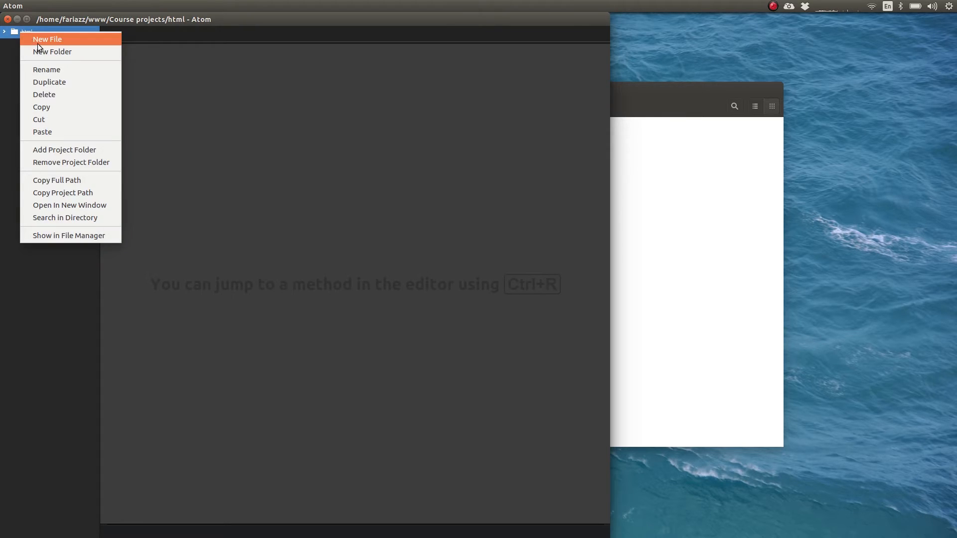
left_click(61, 42)
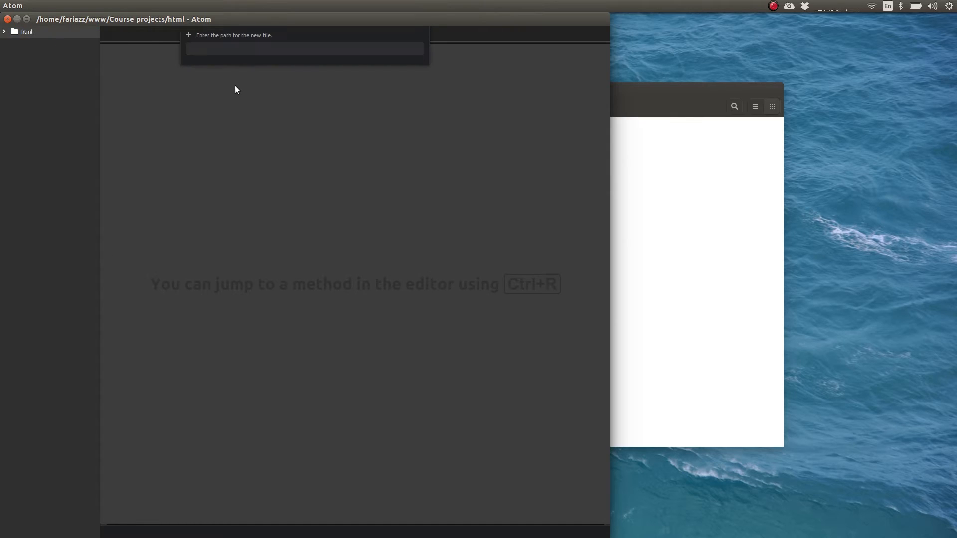
type("index.")
type("html")
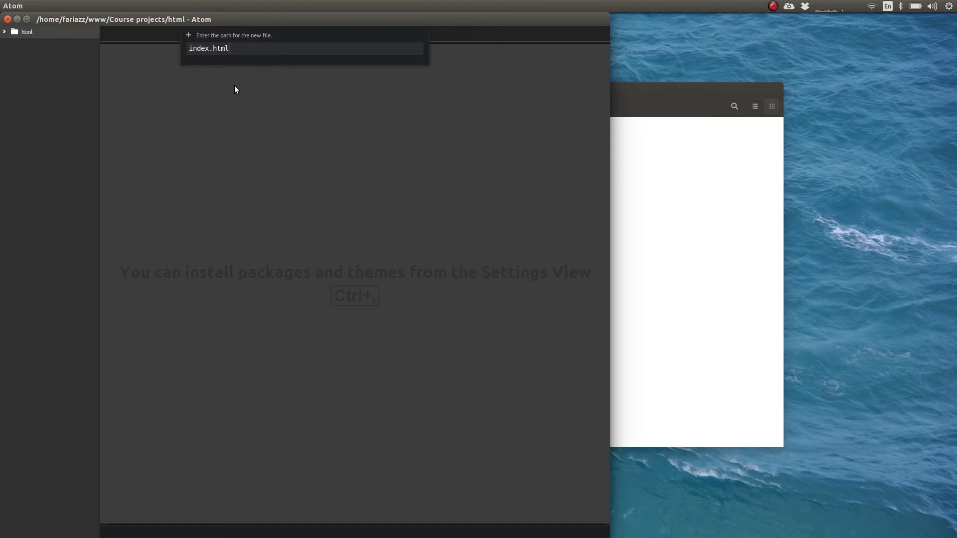
key("Return")
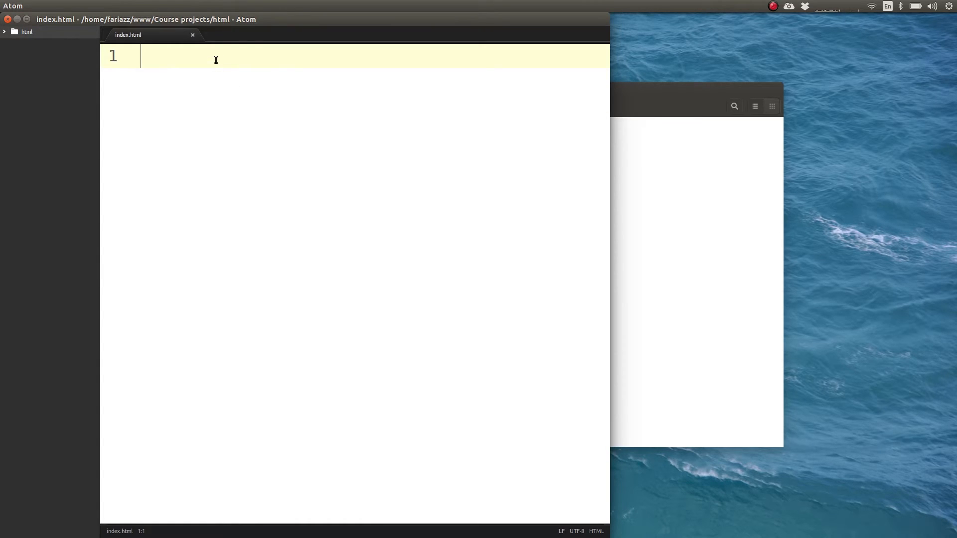
type("hello")
key("ctrl+s")
left_click(611, 155)
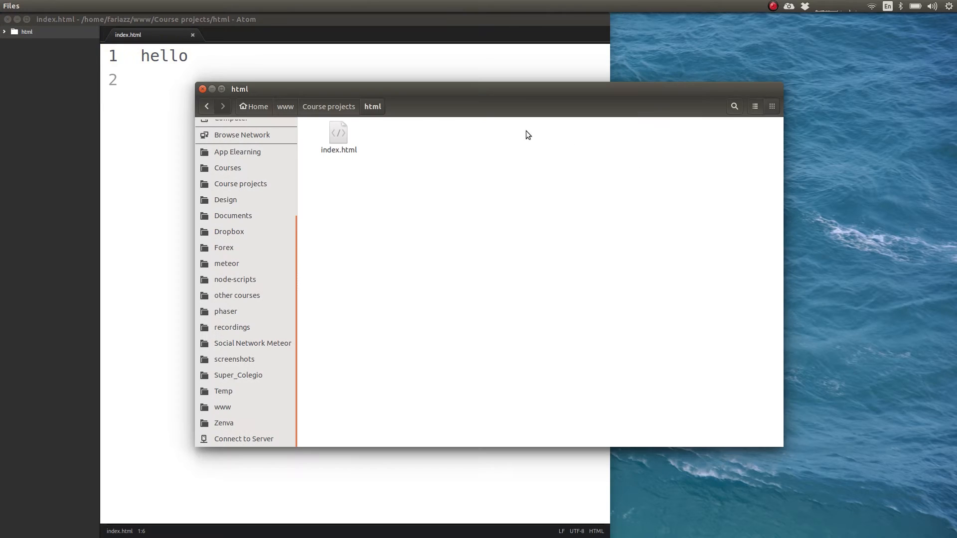
Open index.html in Chromium and arrange the browser beside Atom.
left_click_drag(327, 157, 339, 136)
right_click(338, 136)
mouse_move(409, 156)
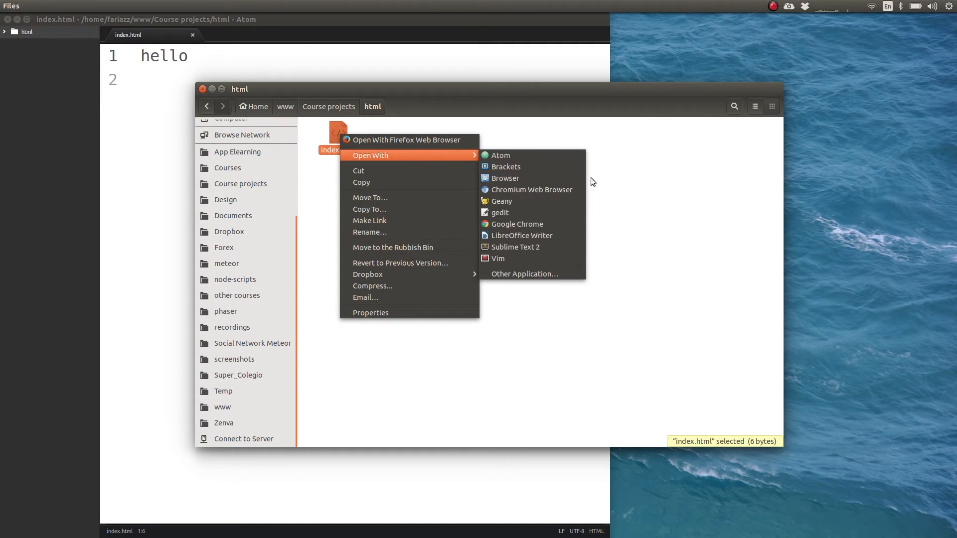
left_click(570, 190)
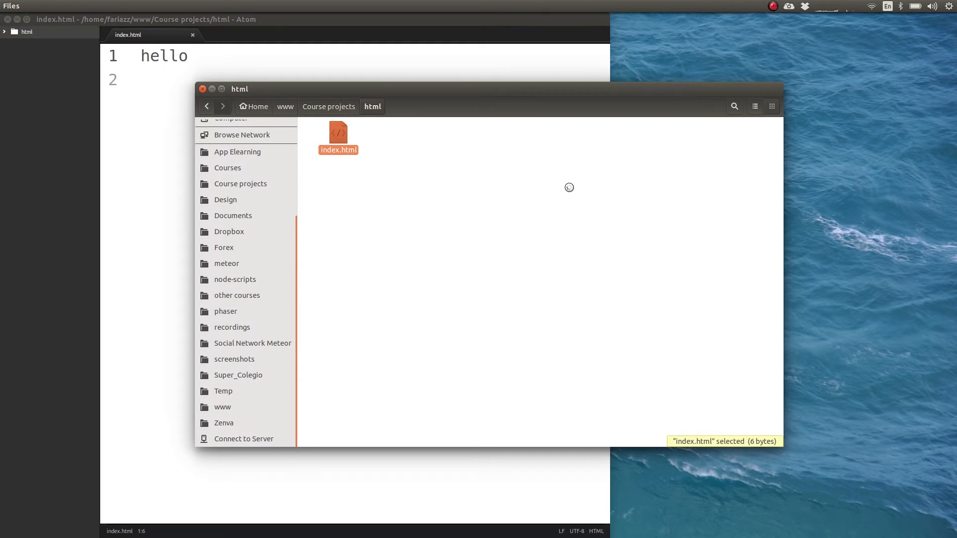
left_click(141, 124)
left_click(755, 206)
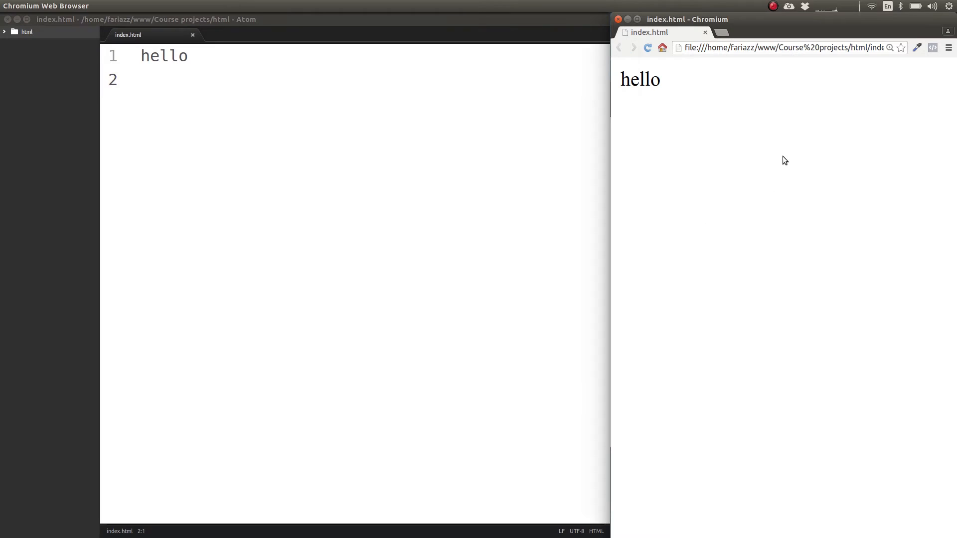
Inspect the rendered 'hello' text in the browser, then return to the editor.
double_click(630, 84)
left_click(762, 145)
double_click(641, 85)
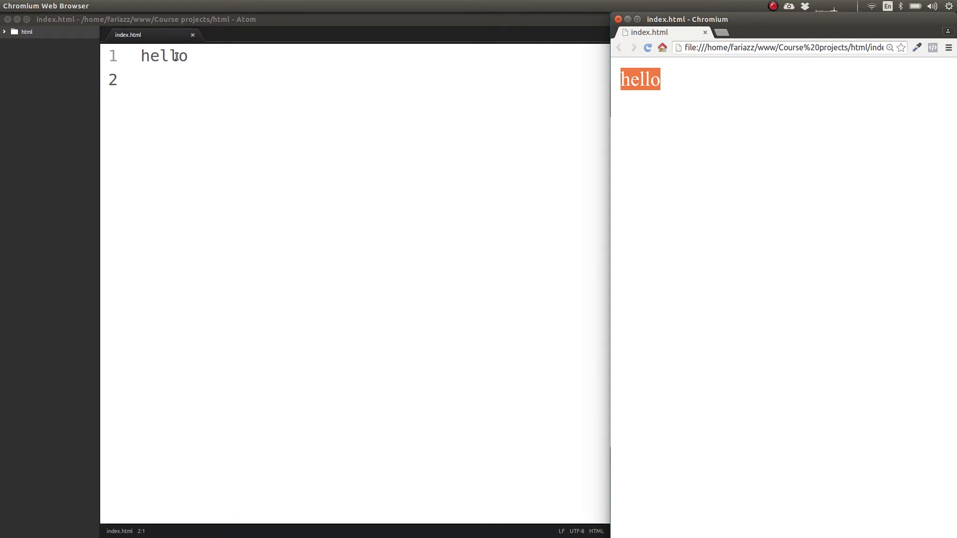
left_click(206, 57)
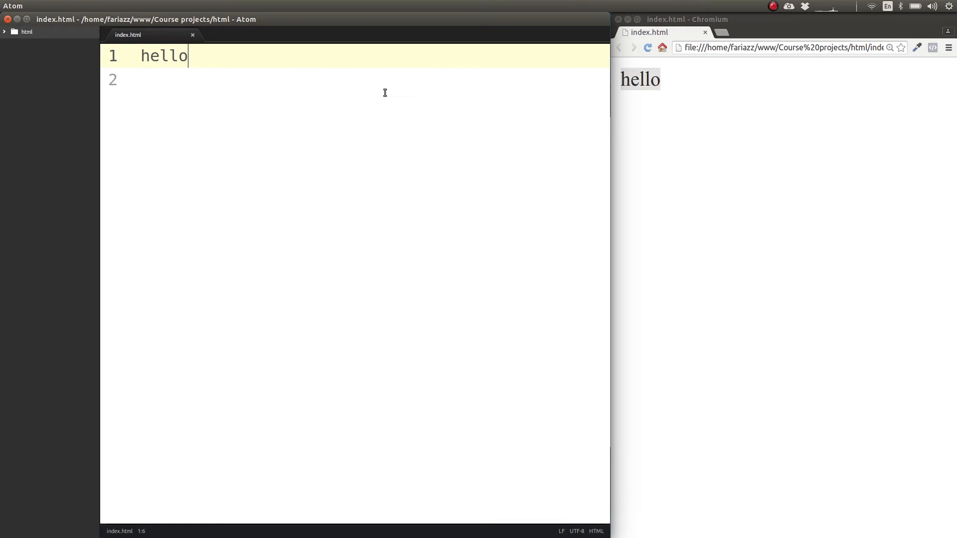
Add 'Main title' and blank lines above hello and reload the Chromium preview.
key("Home")
key("Return")
key("Return")
key("Up")
key("Up")
type("M")
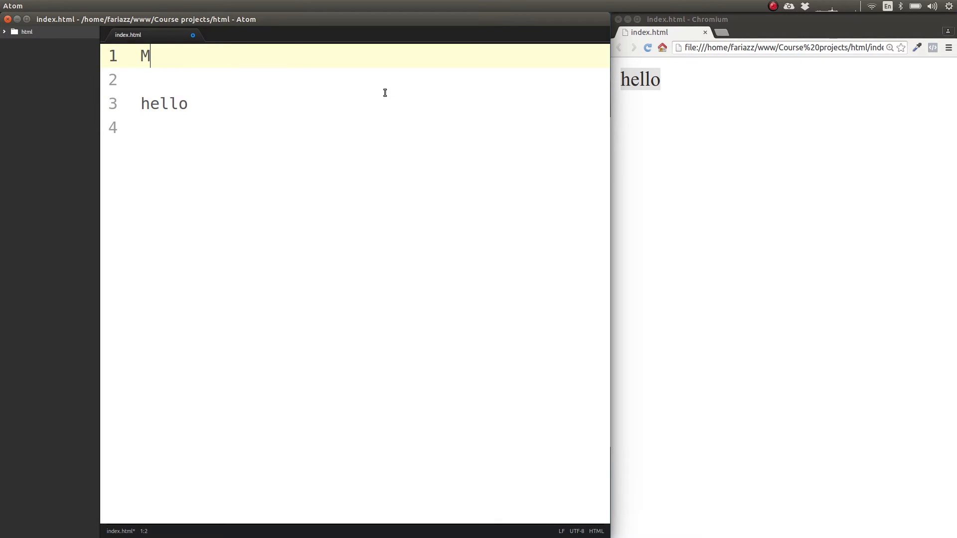
type("ain title")
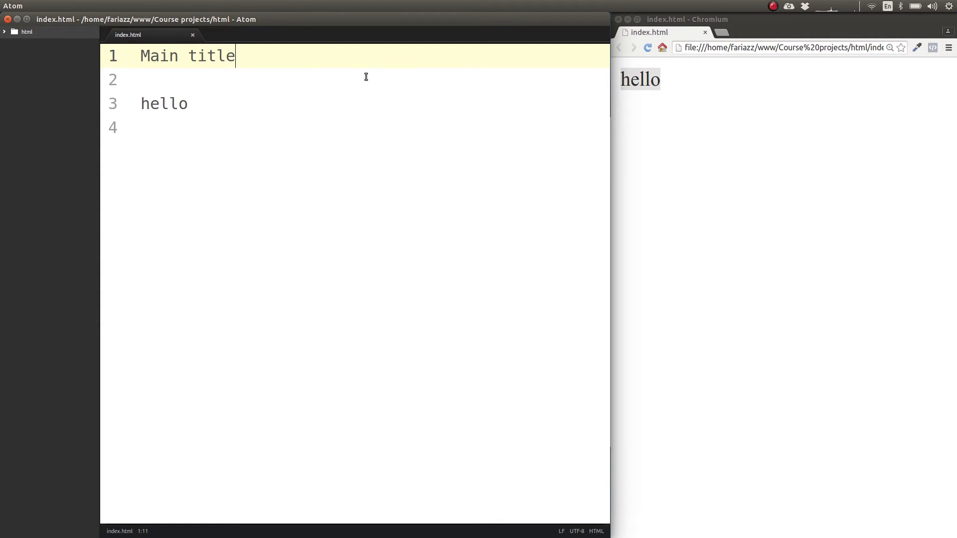
left_click(647, 48)
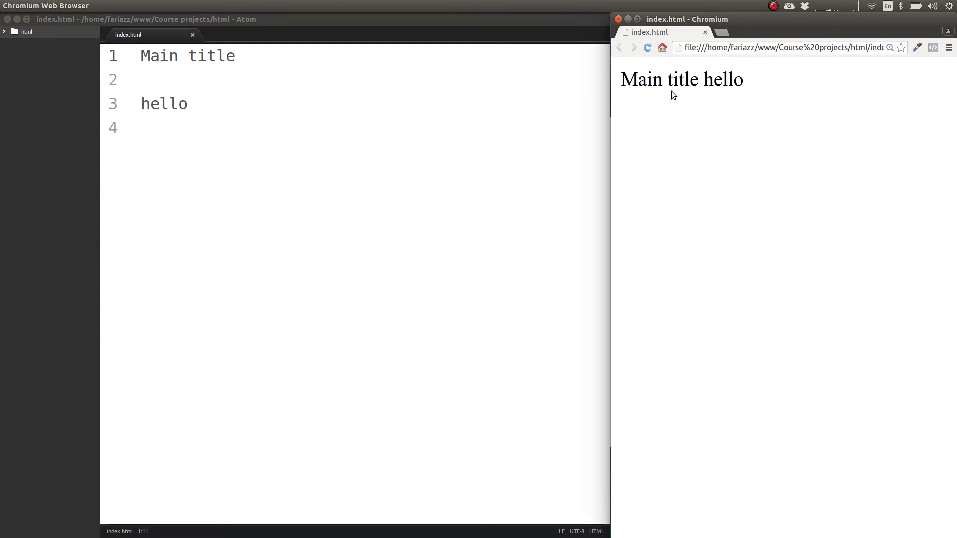
left_click_drag(627, 81, 781, 88)
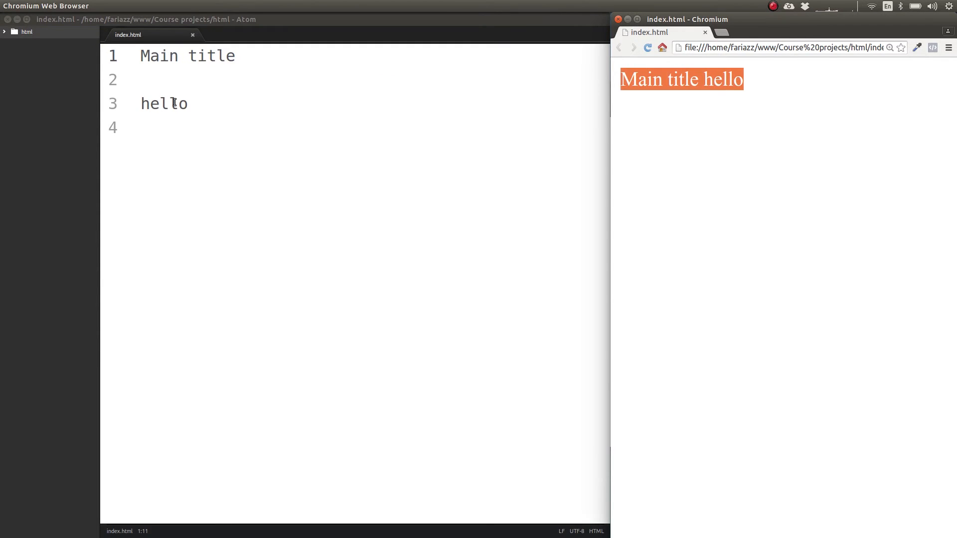
left_click(164, 74)
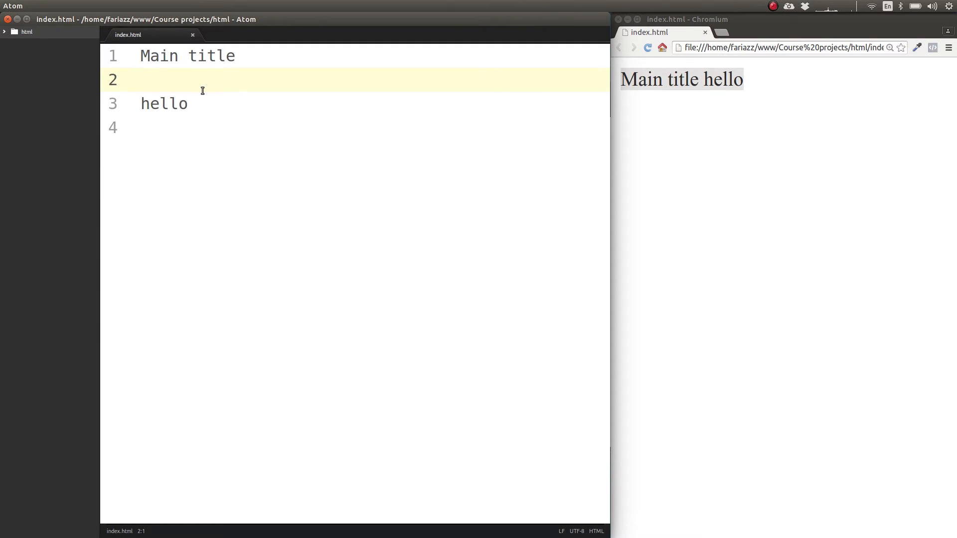
key("Return")
key("Return")
key("Return")
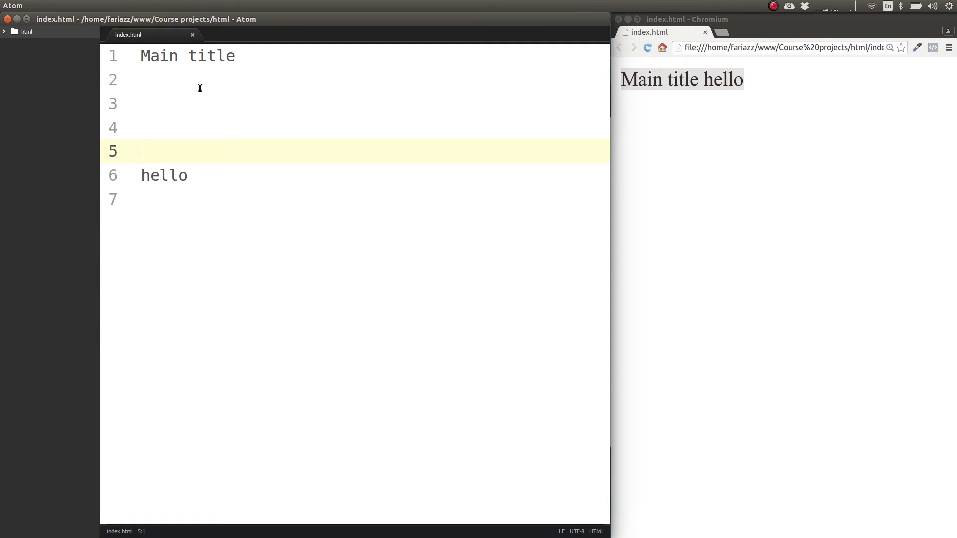
left_click(648, 47)
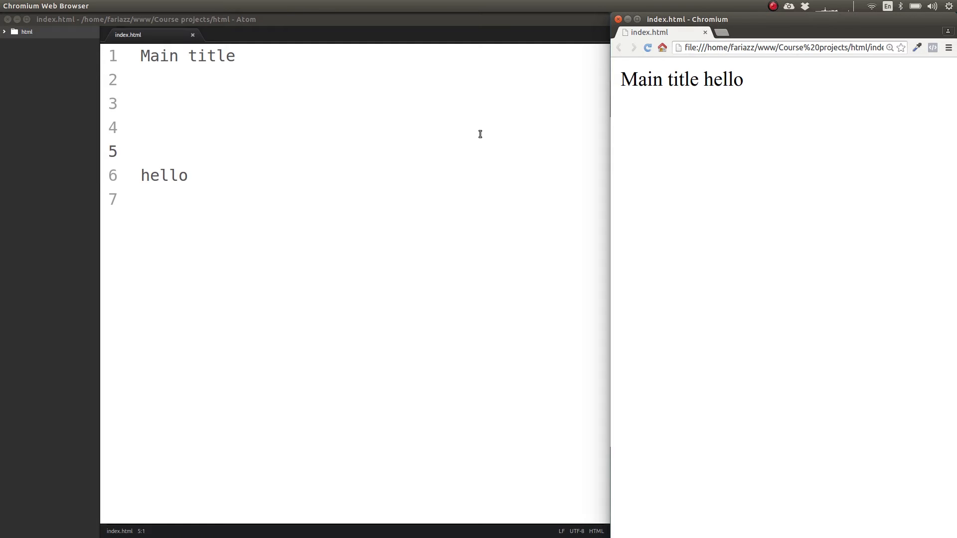
Append ' --> this is a top level title' after Main title, save, and reload the preview.
triple_click(219, 63)
left_click(248, 57)
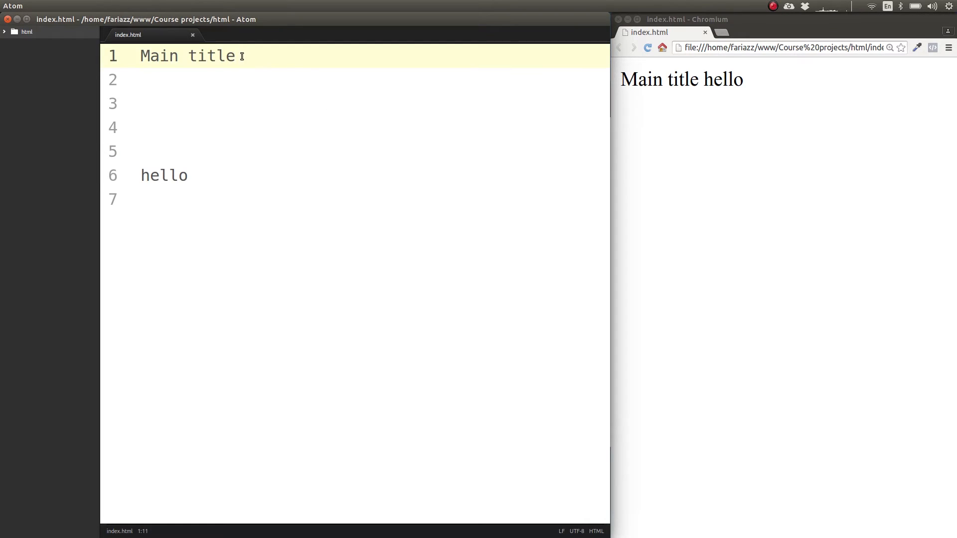
left_click_drag(244, 56, 130, 57)
left_click(263, 57)
type("--> this is")
type(" a top level title")
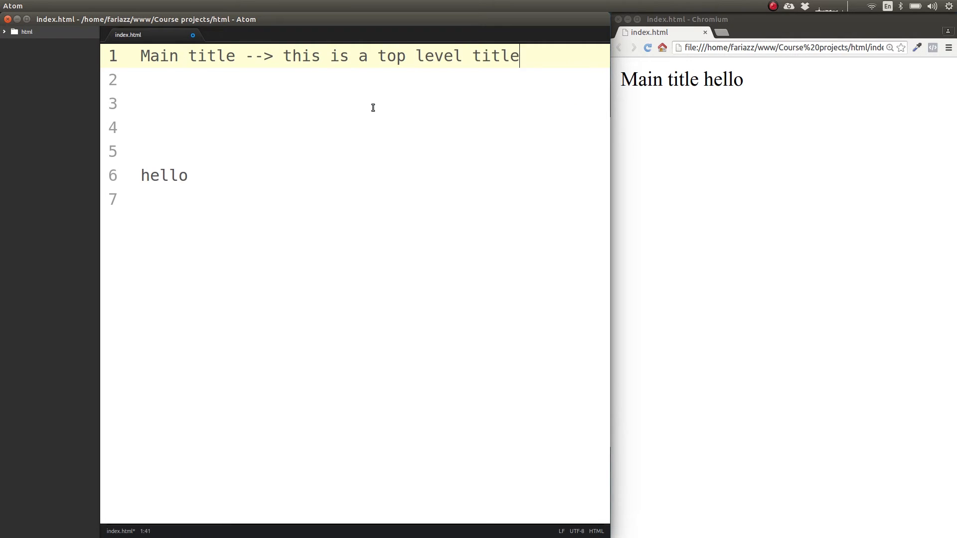
key("ctrl+s")
left_click(647, 47)
left_click_drag(711, 80, 753, 100)
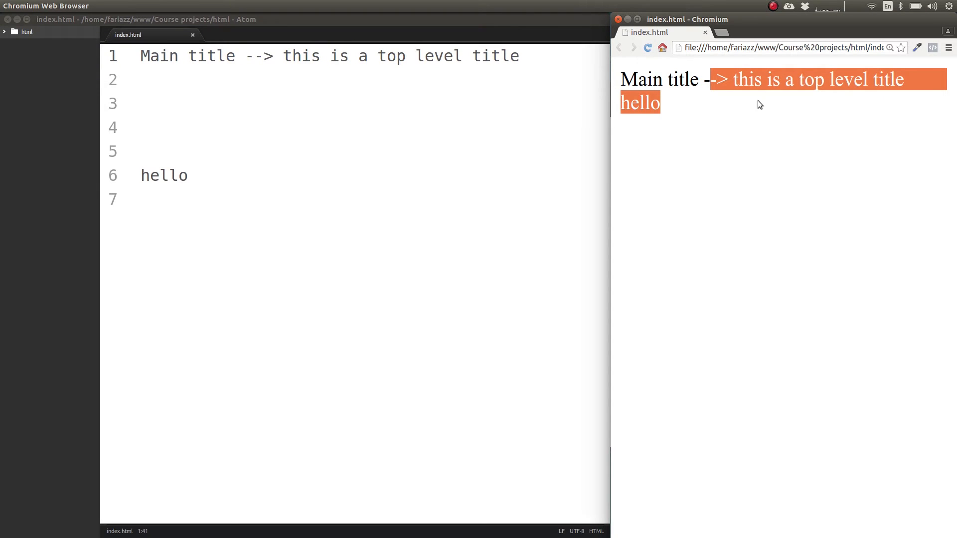
double_click(763, 81)
left_click_drag(245, 63, 594, 69)
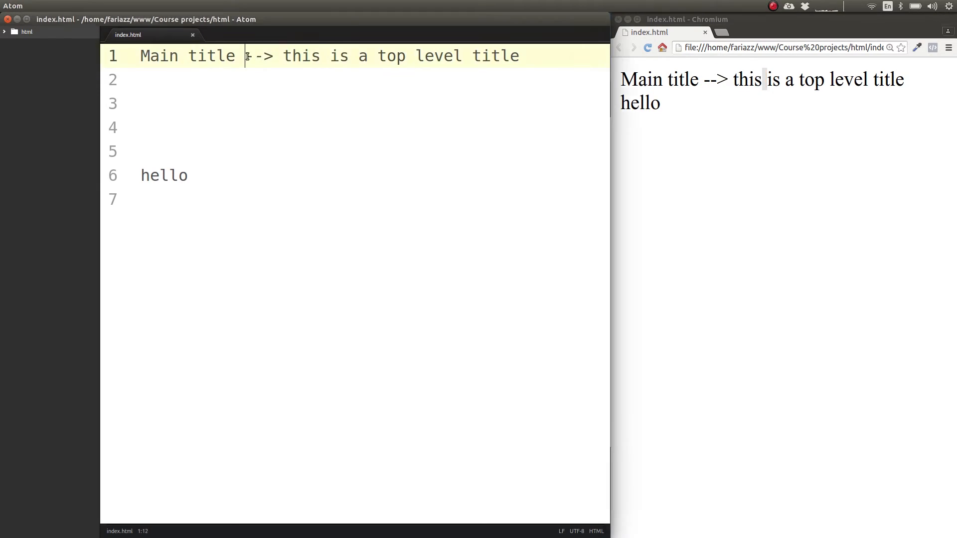
Remove the trailing space and insert an <h1> opening tag before 'Main title'.
key("BackSpace")
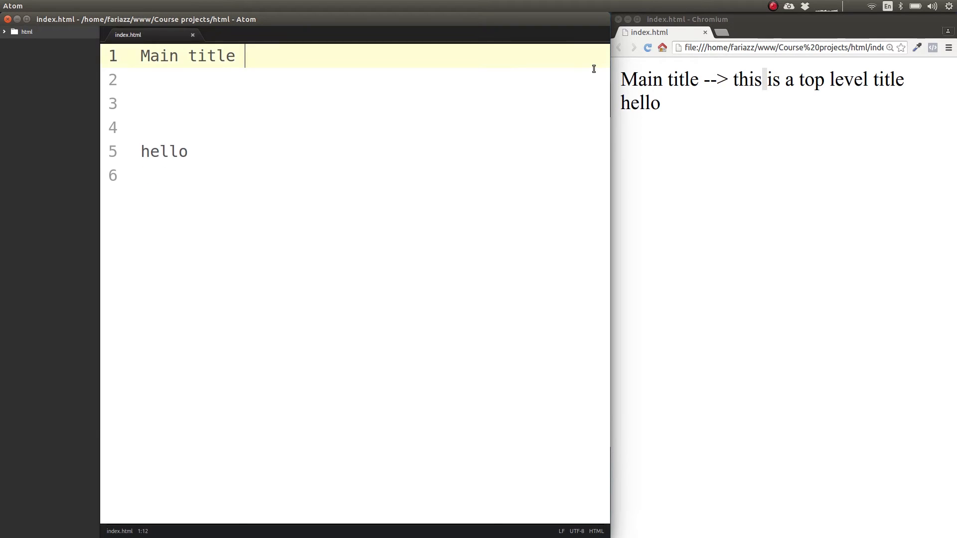
key("BackSpace")
left_click(142, 56)
type("<h1")
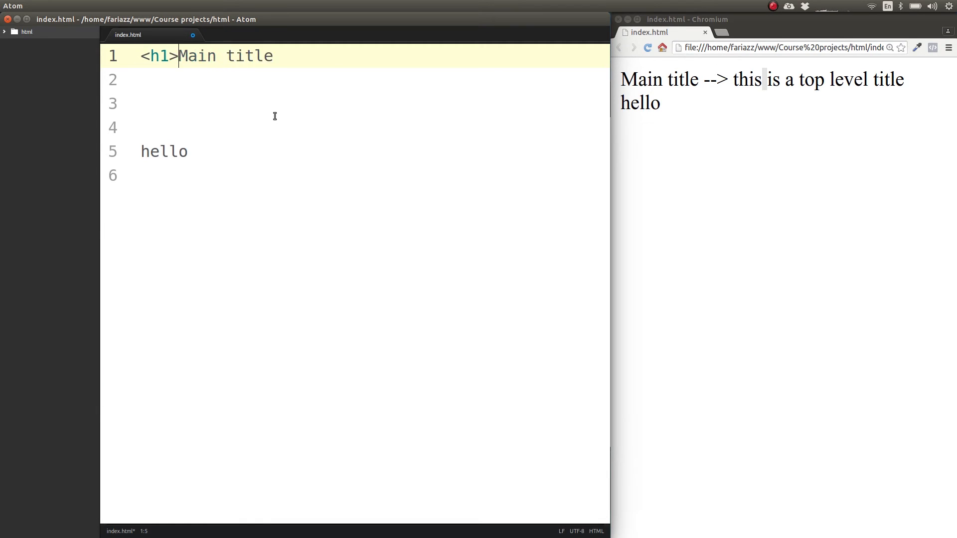
type(">")
left_click(145, 54)
left_click(151, 56)
left_click_drag(149, 55, 171, 55)
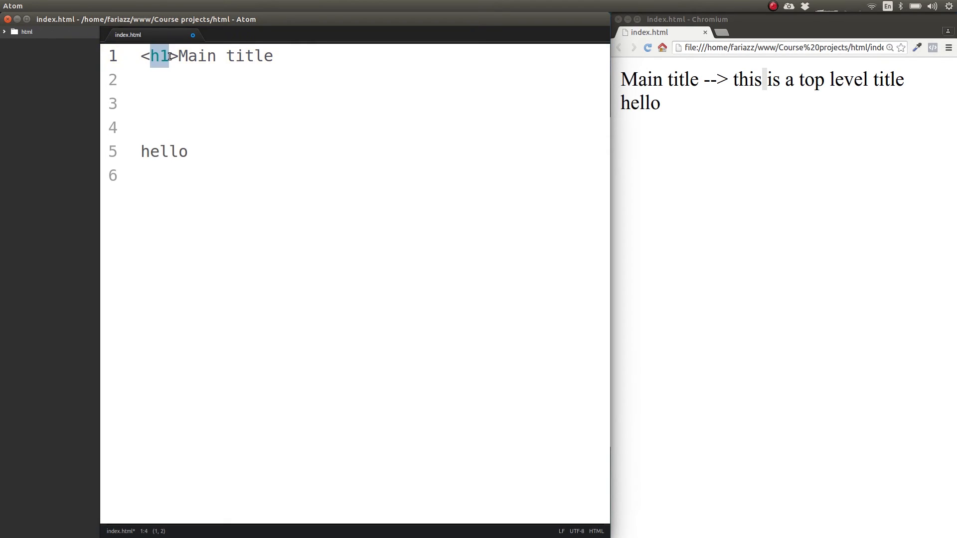
left_click(180, 55)
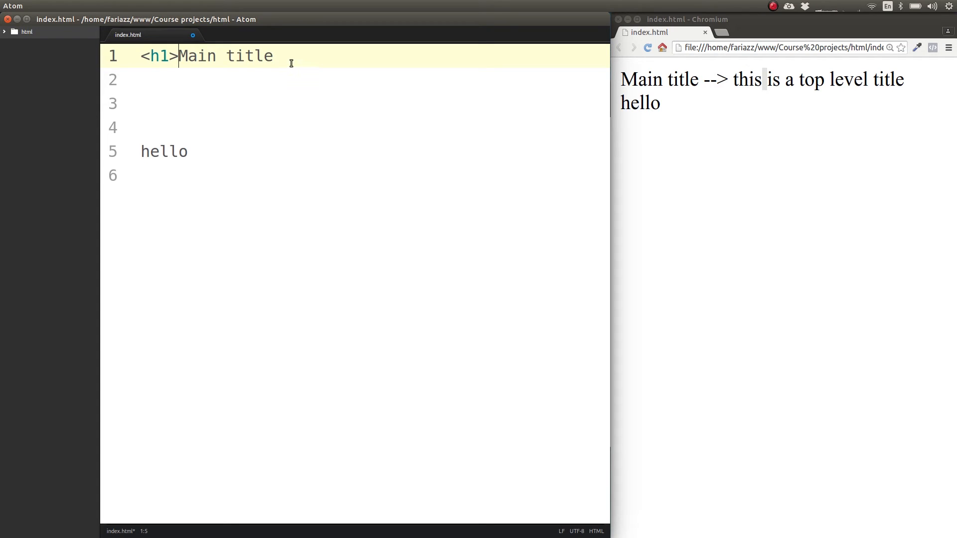
Show the sandwich.png tag diagram in Image Viewer, then return to Atom.
key("alt+Tab")
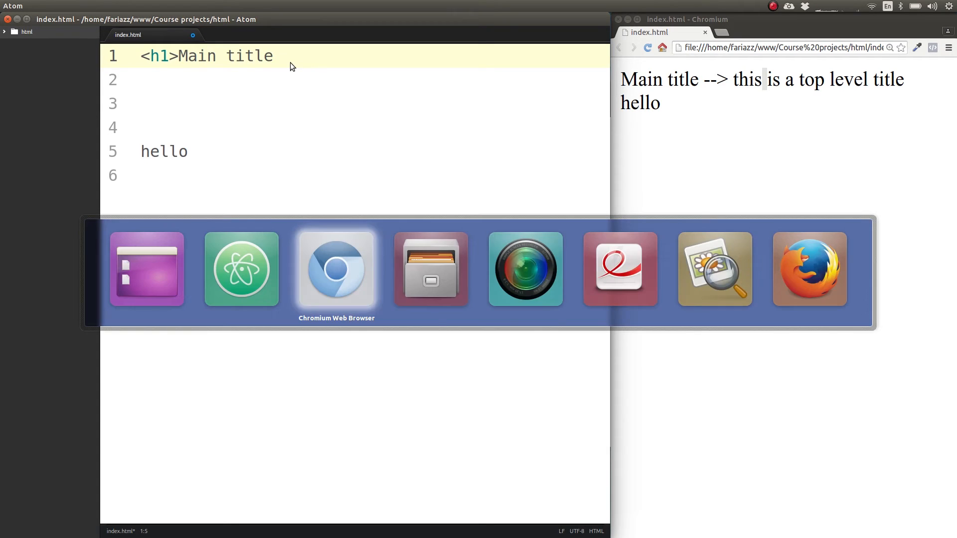
key("alt+Tab")
key("alt+Tab")
key("alt+Tab")
key("alt+Tab")
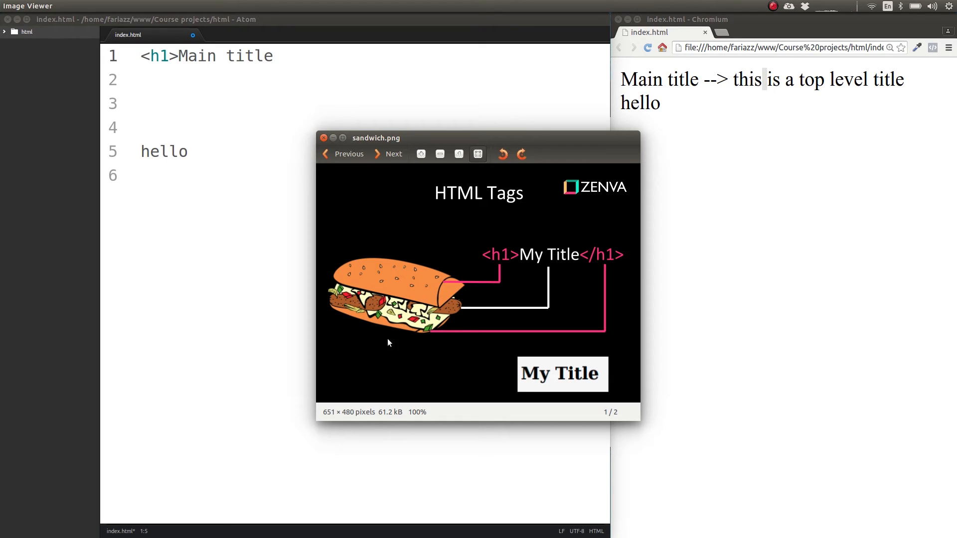
left_click(284, 66)
Save, preview the unclosed h1, then add the </h1> closing tag after 'Main title'.
key("ctrl+s")
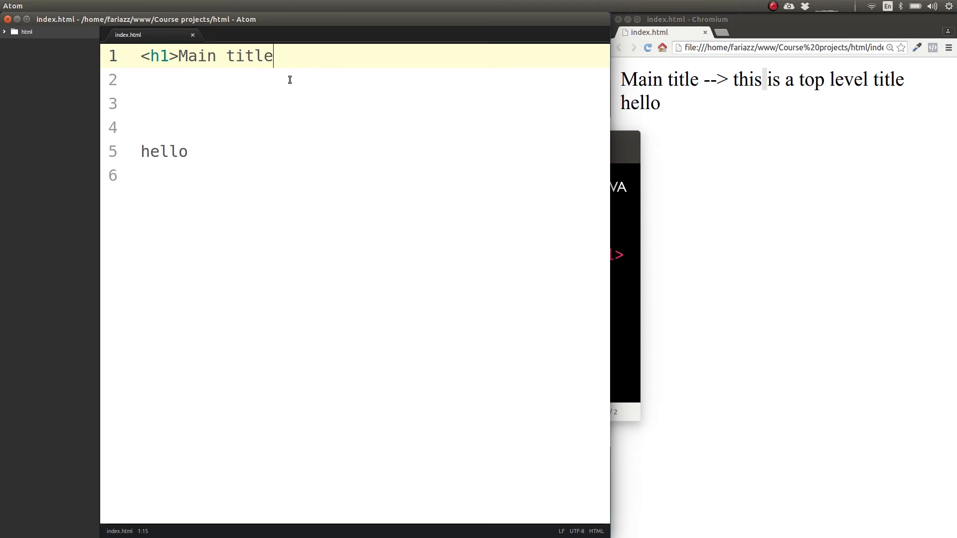
left_click(767, 157)
left_click(649, 48)
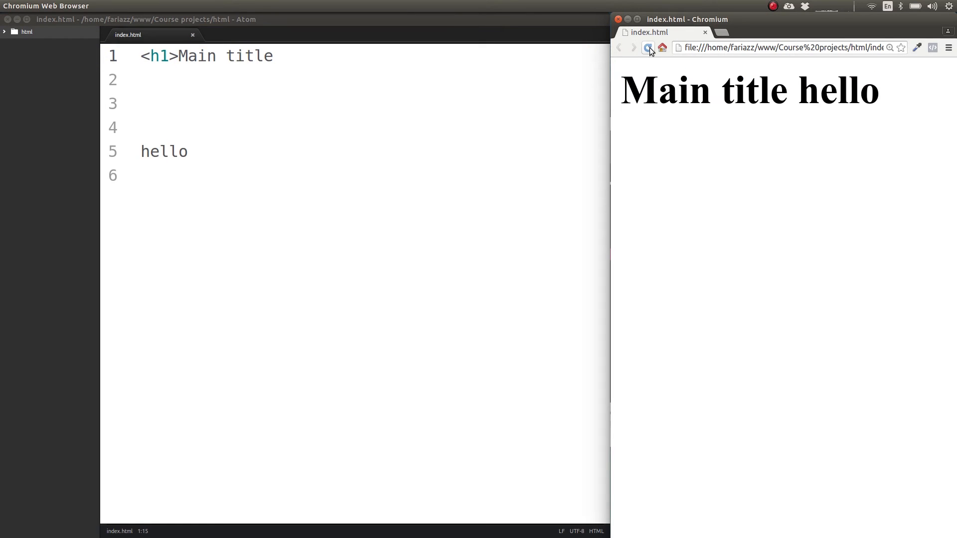
double_click(837, 91)
left_click(172, 147)
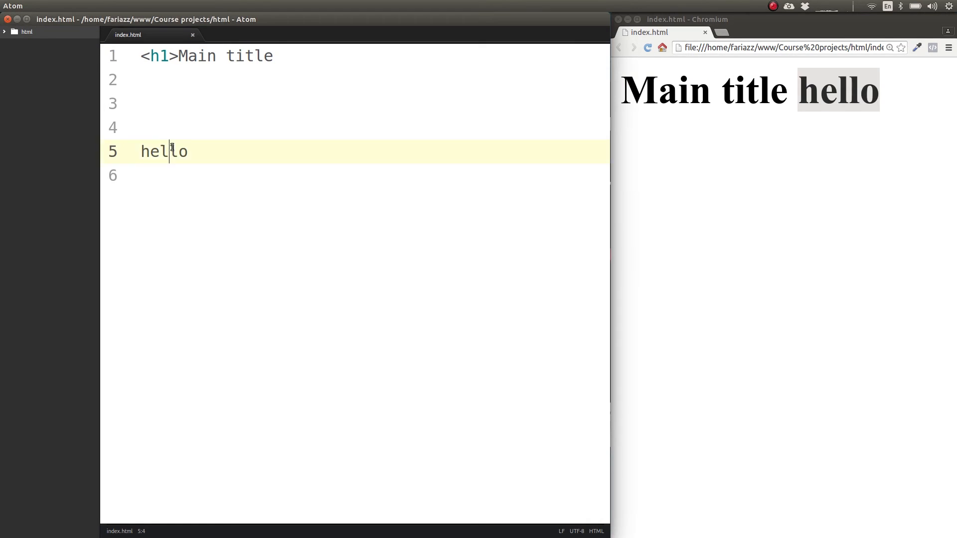
double_click(173, 147)
left_click(307, 55)
type("</")
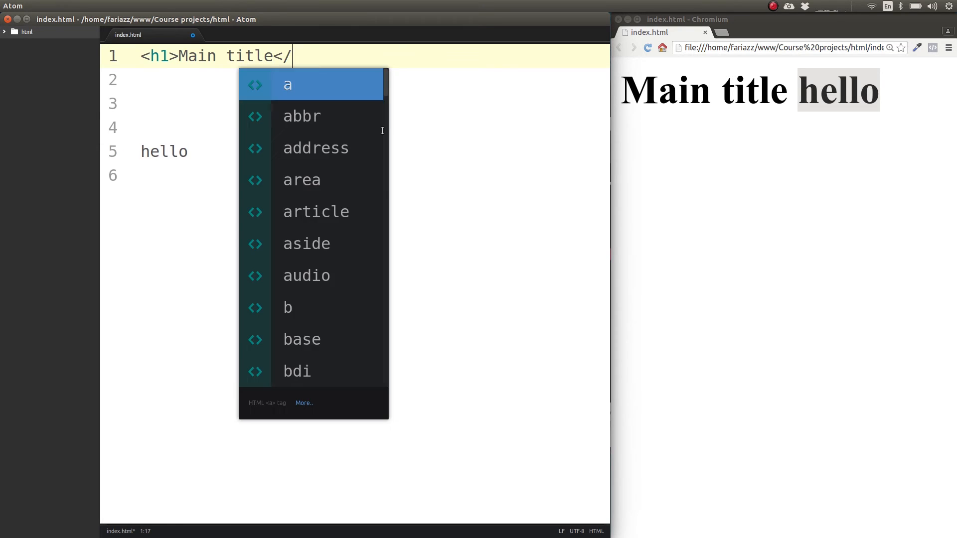
key("Escape")
type("h1>")
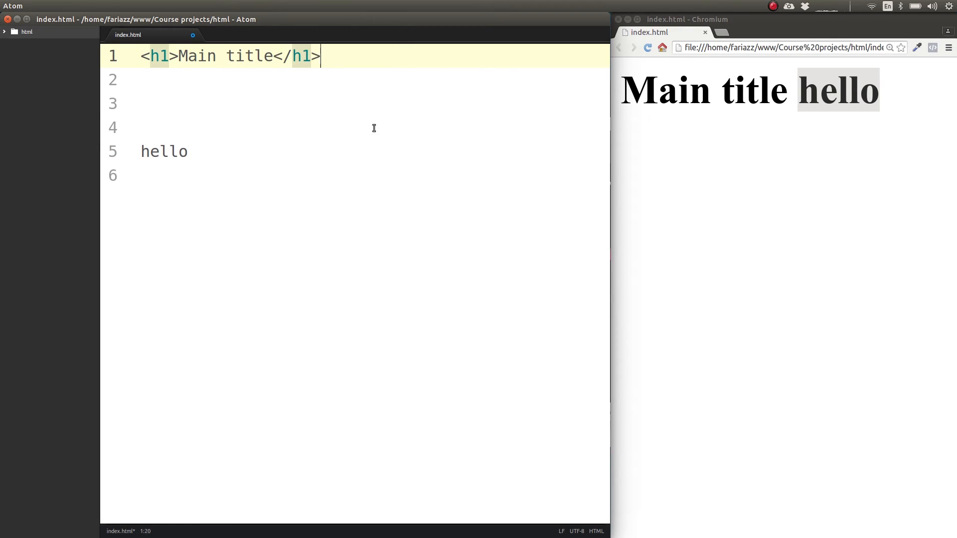
Point out the opening and closing h1 tags and reload the preview to show the heading.
left_click(283, 54)
left_click_drag(283, 54, 290, 53)
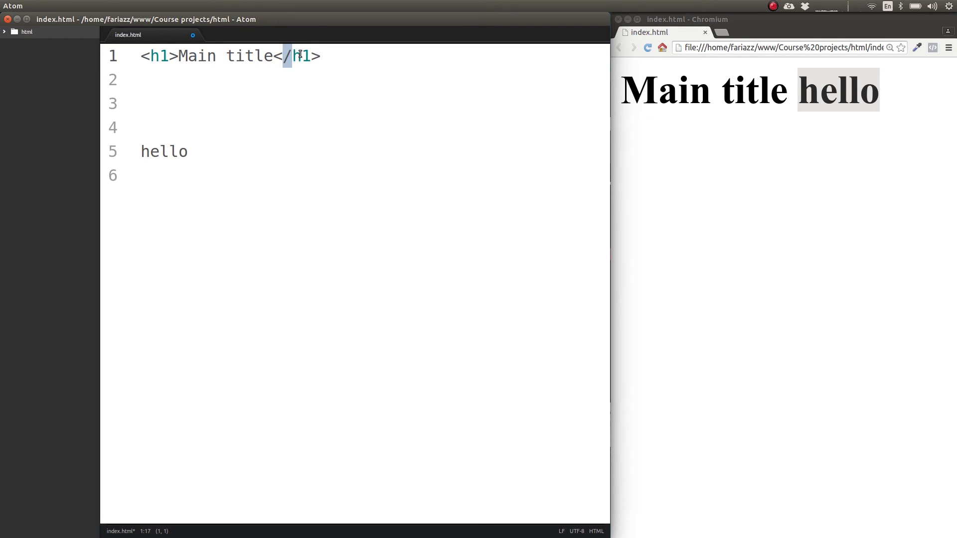
left_click_drag(292, 56, 311, 55)
double_click(164, 57)
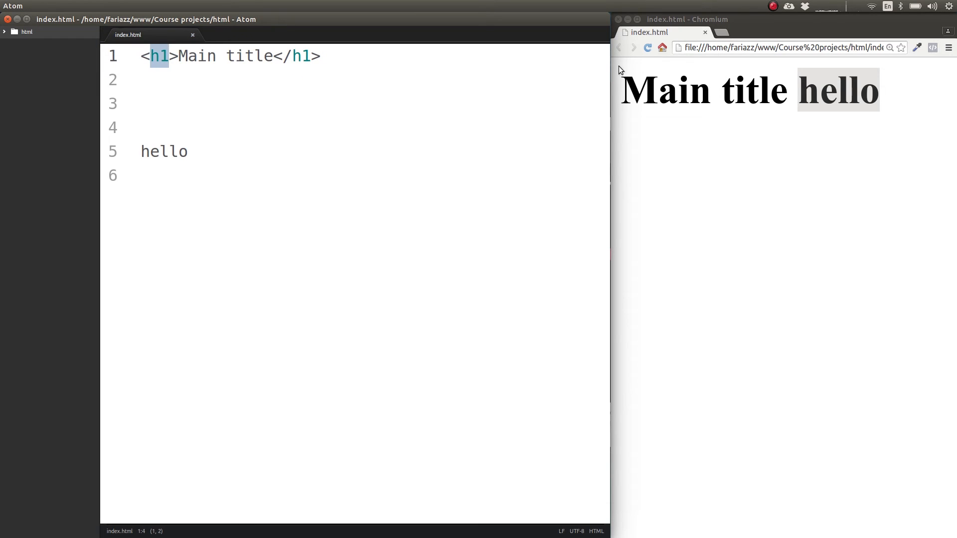
left_click(646, 50)
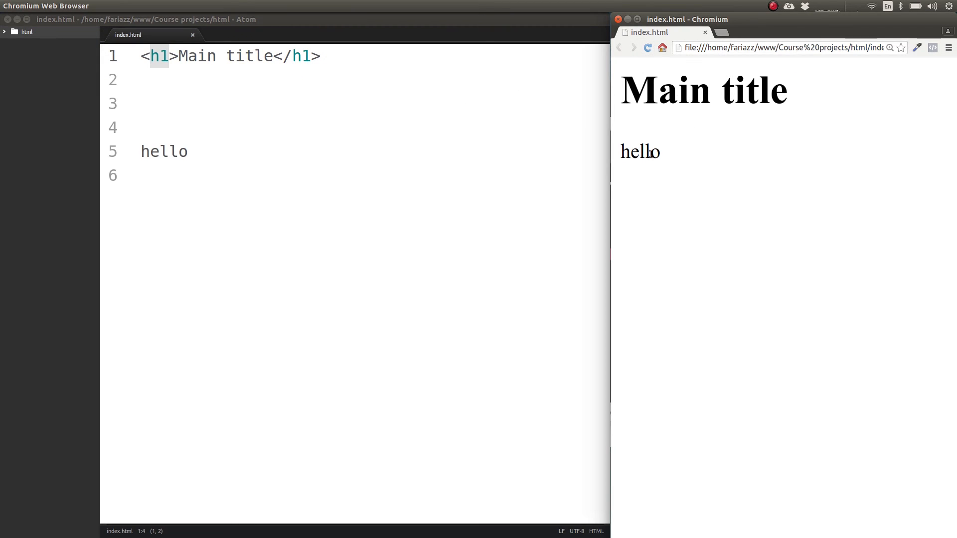
left_click(193, 80)
type("<h2>")
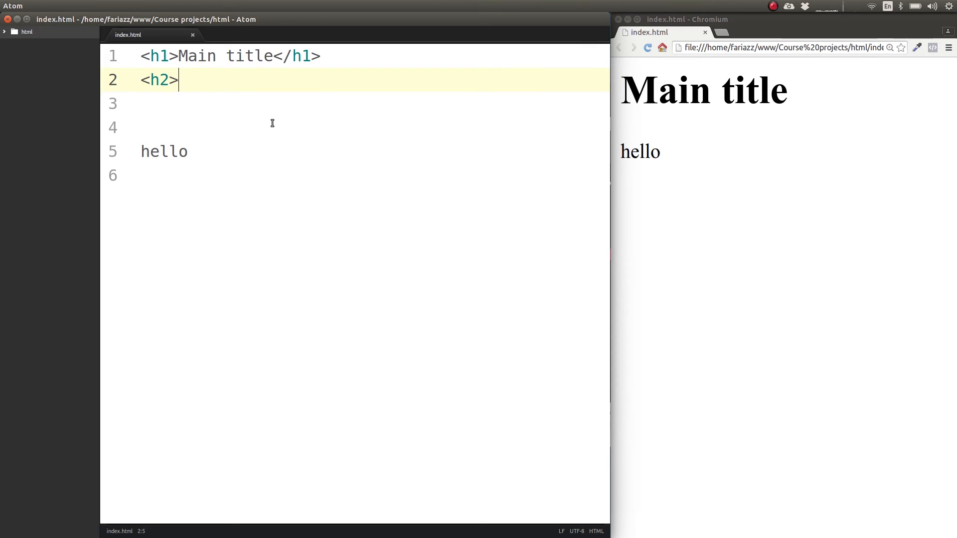
type("Secondary titl")
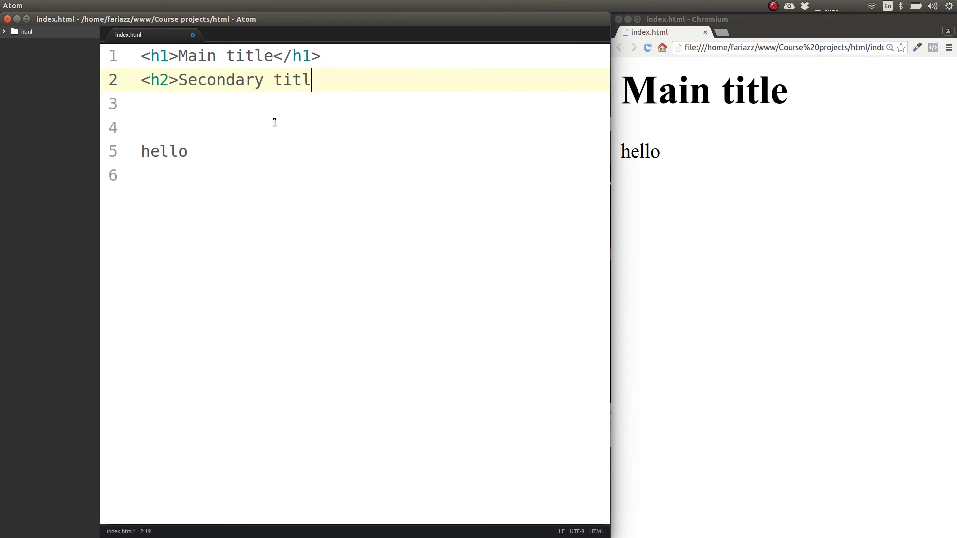
type("e</h2")
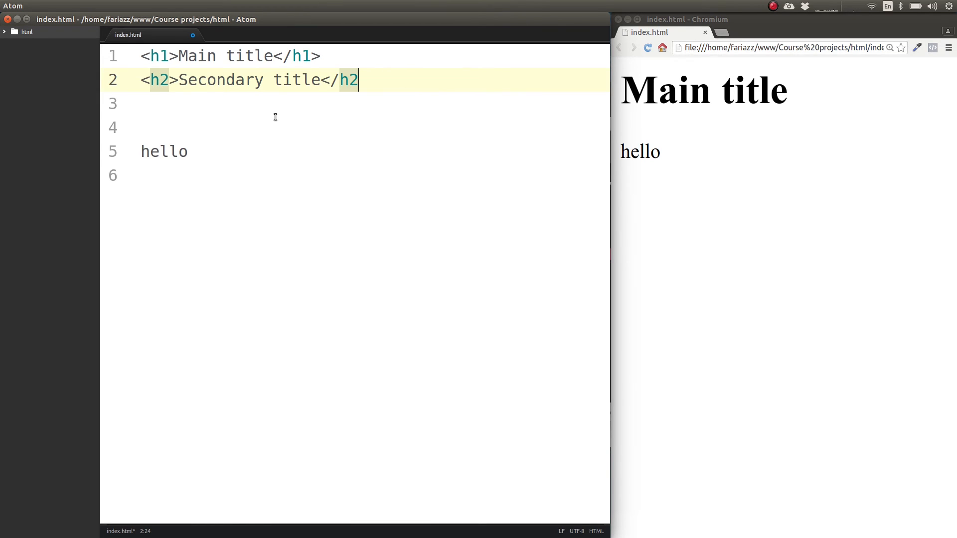
type(">")
Add <h2>Secondary title</h2> on line 2, remove the extra blank line, save and reload the preview.
left_click(324, 78)
left_click(247, 98)
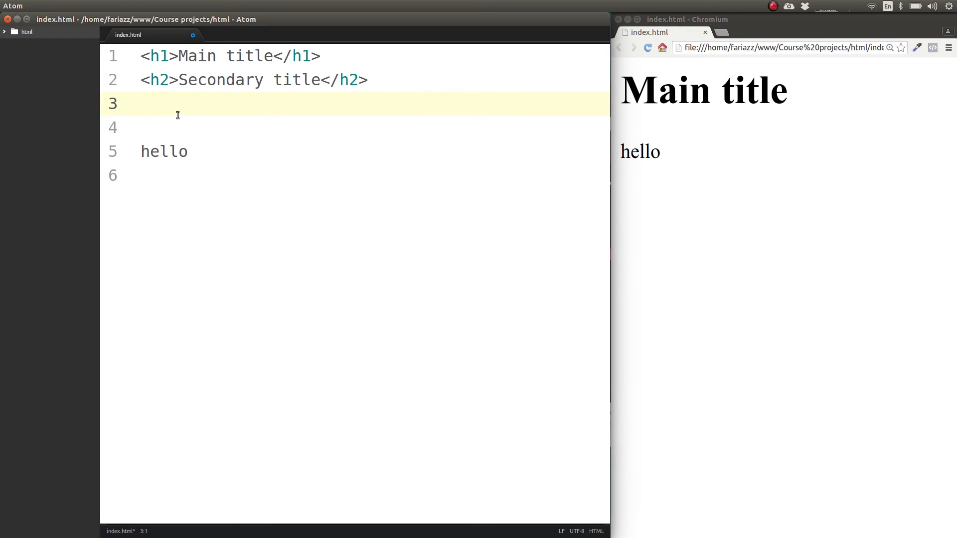
key("Delete")
key("ctrl+s")
left_click(714, 103)
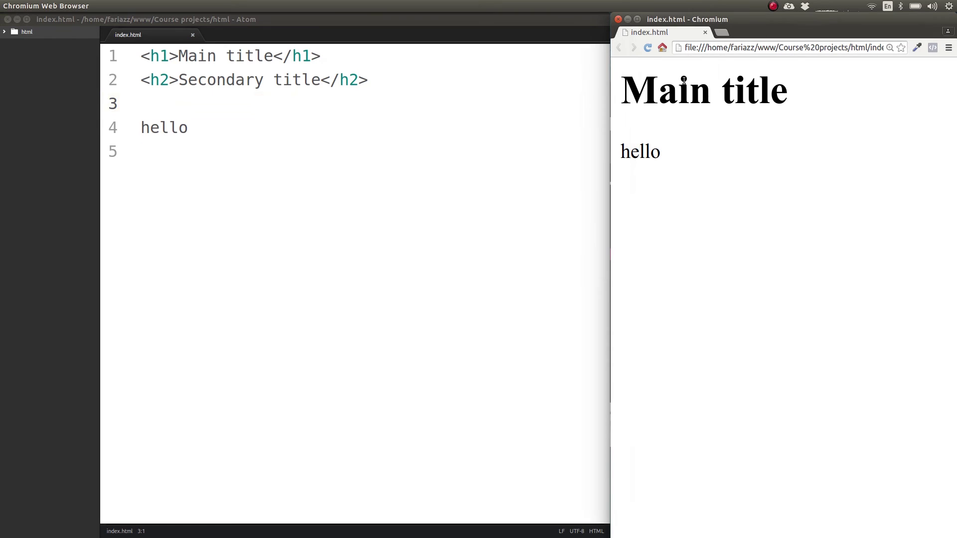
left_click(647, 49)
left_click(205, 105)
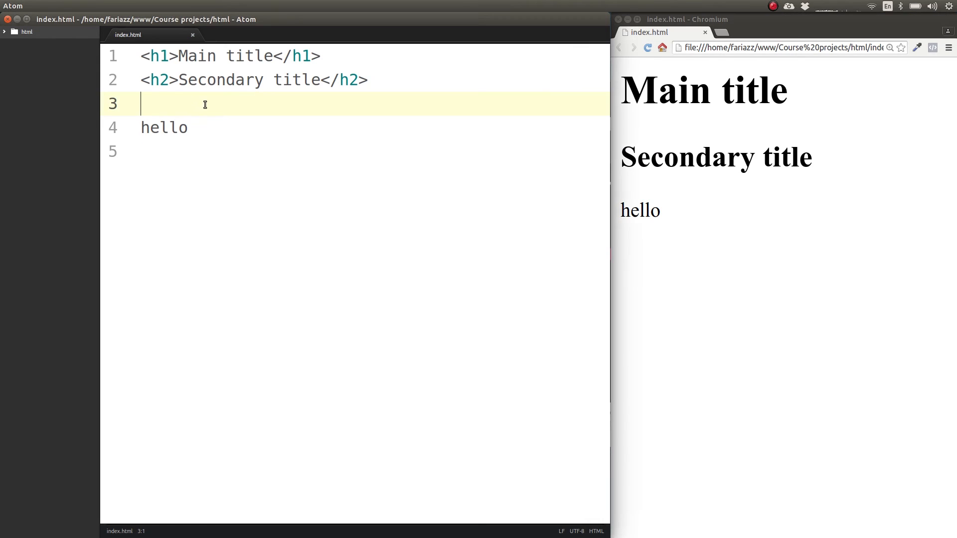
type("<h2>")
key("shift+Left")
key("shift+Left")
key("shift+Left")
key("shift+Left")
Write 'hello world' and 'something else' on two lines, save, and refresh the preview.
key("BackSpace")
key("BackSpace")
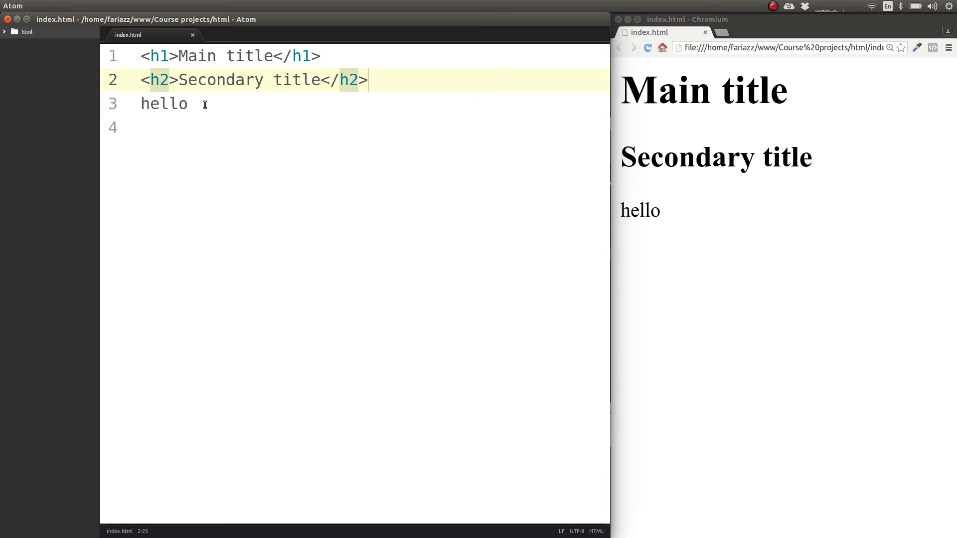
key("Down")
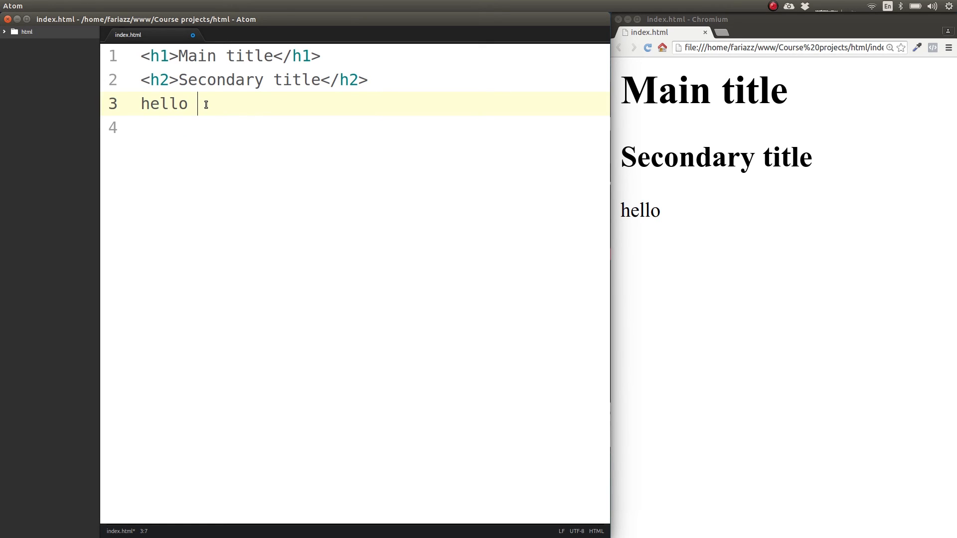
type("world")
key("Return")
type("something else")
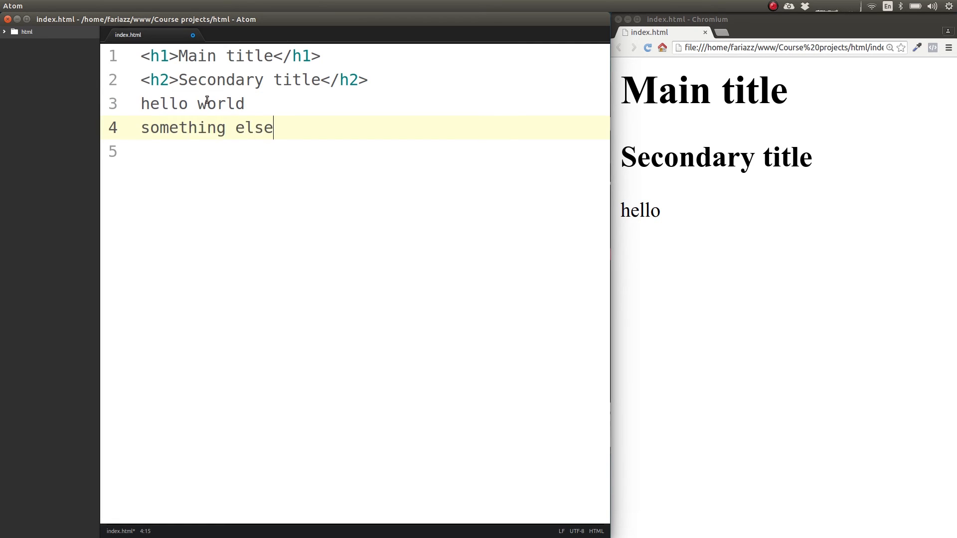
key("ctrl+s")
left_click(673, 112)
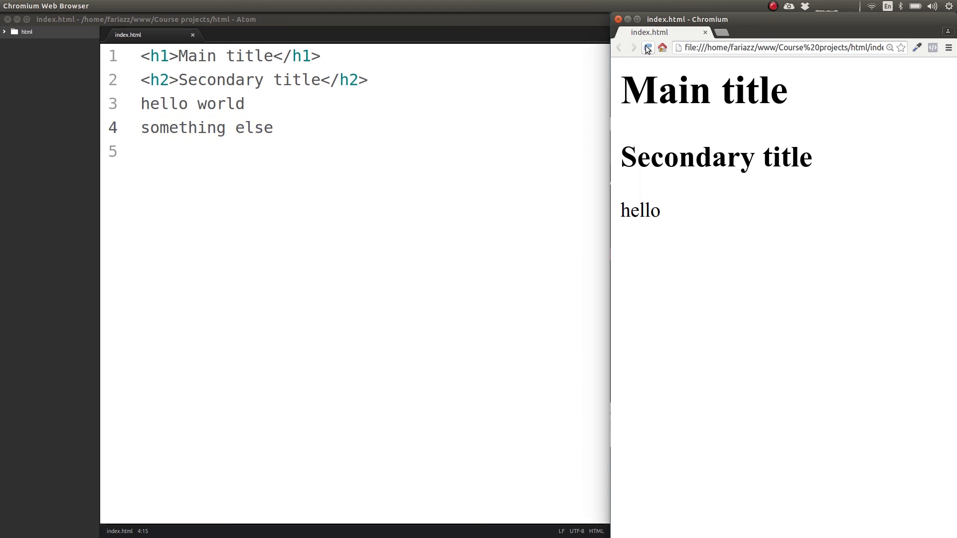
key("F5")
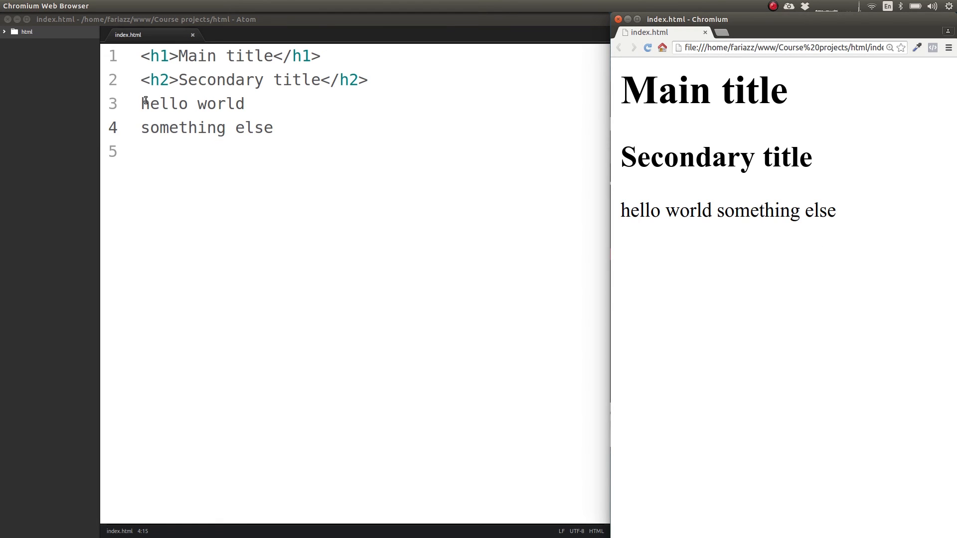
left_click(143, 103)
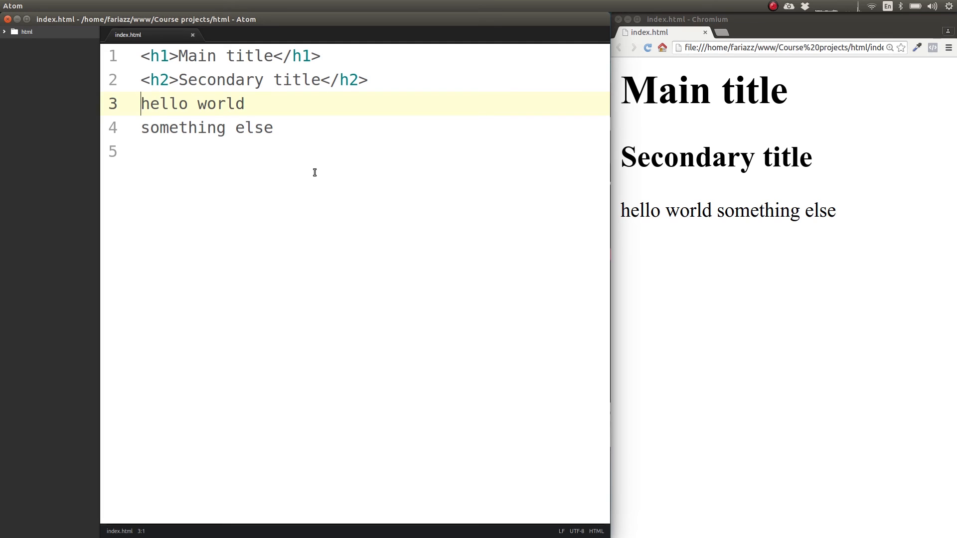
type("<p>")
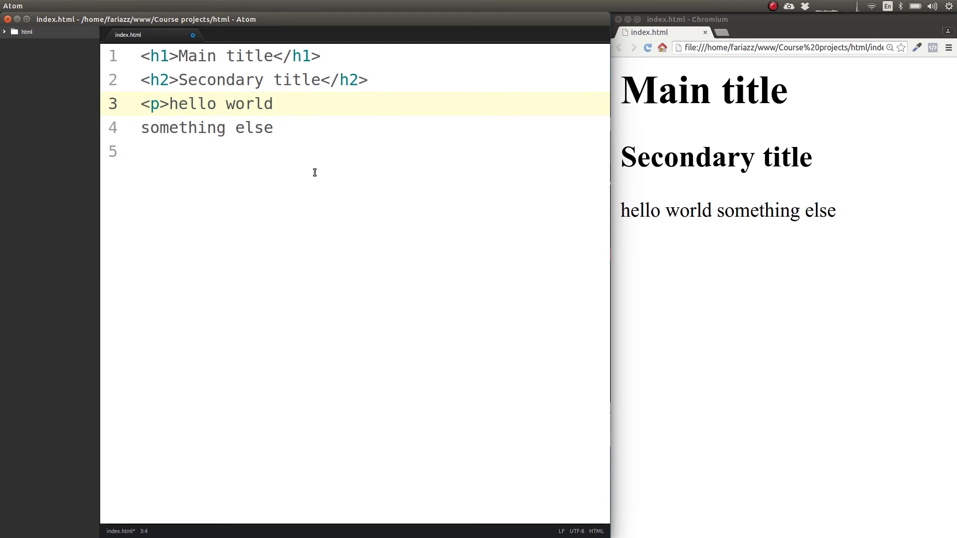
Wrap 'hello world' in <p> tags and paste an opening <p> before 'something else'.
left_click(326, 100)
type("</")
type("p>")
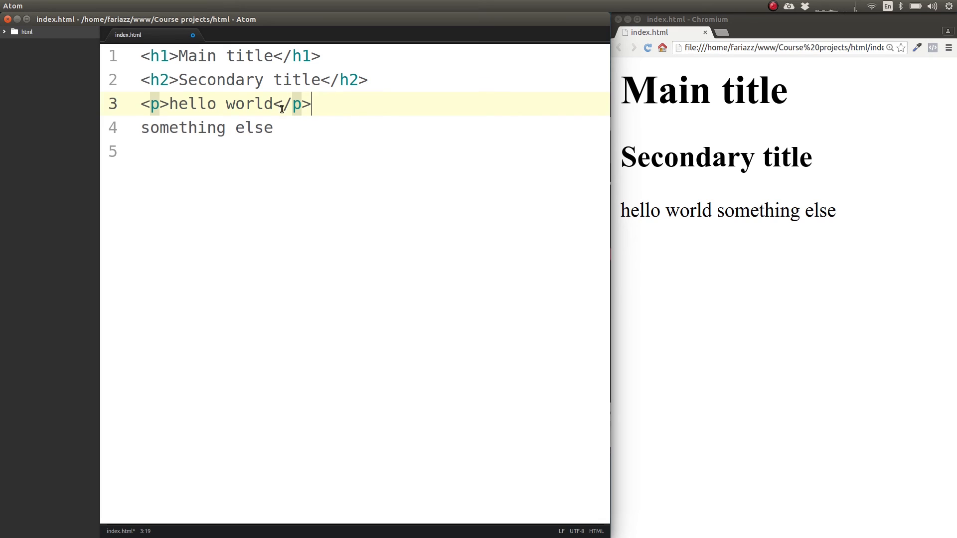
left_click(275, 104)
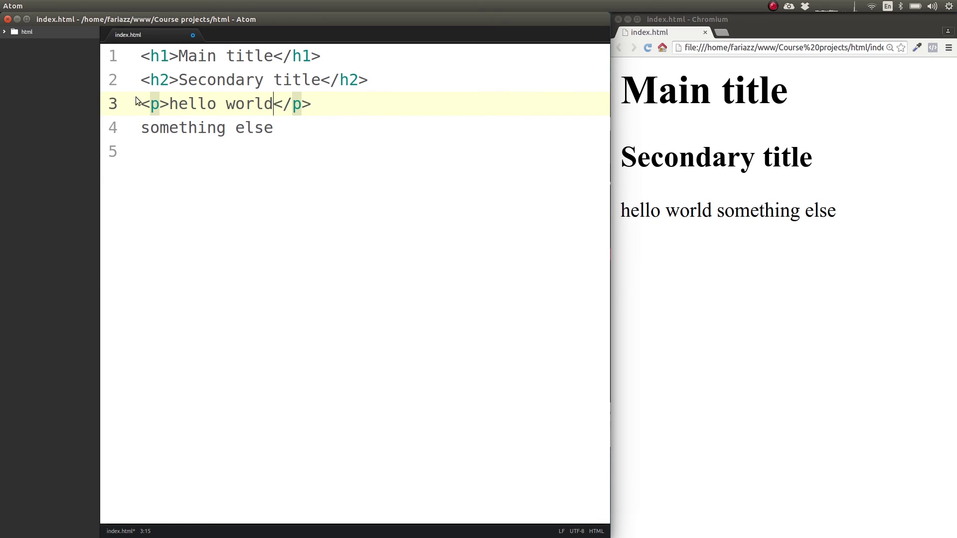
double_click(169, 105)
left_click(164, 103)
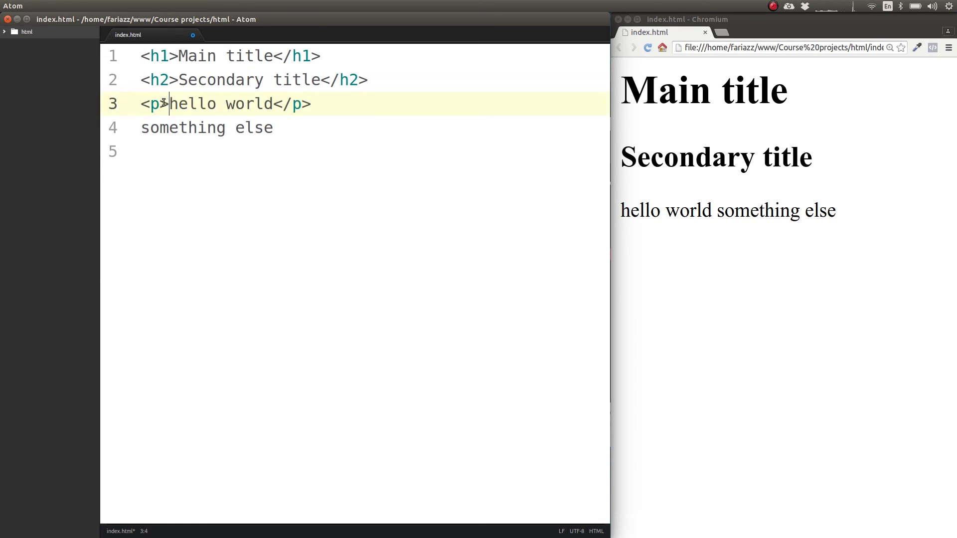
left_click_drag(165, 104, 140, 103)
key("ctrl+c")
triple_click(139, 130)
left_click(139, 131)
key("ctrl+v")
Paste the closing </p> after 'something else' and reload to show two separate paragraphs.
left_click(274, 105)
left_click_drag(274, 105, 342, 106)
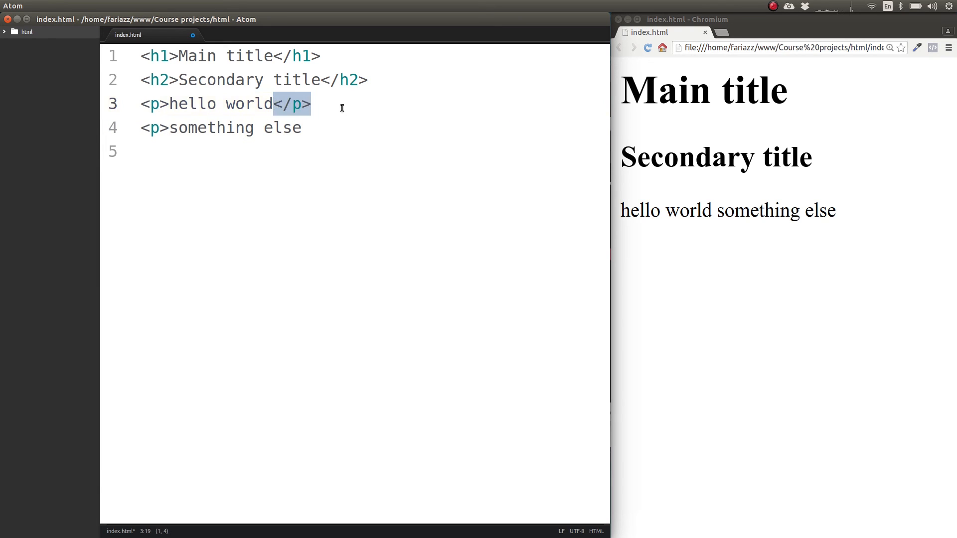
key("ctrl+c")
left_click(331, 130)
key("ctrl+v")
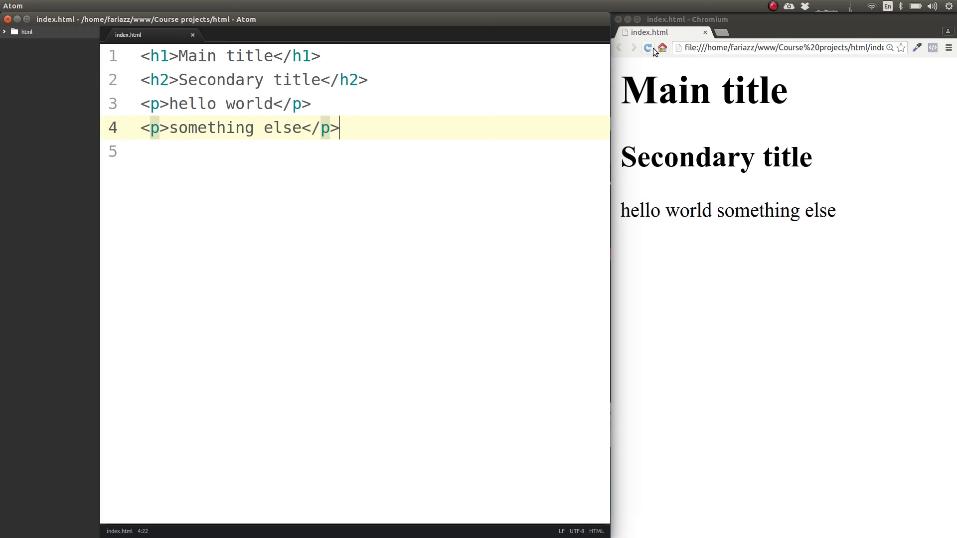
left_click(647, 47)
double_click(681, 213)
left_click(681, 214)
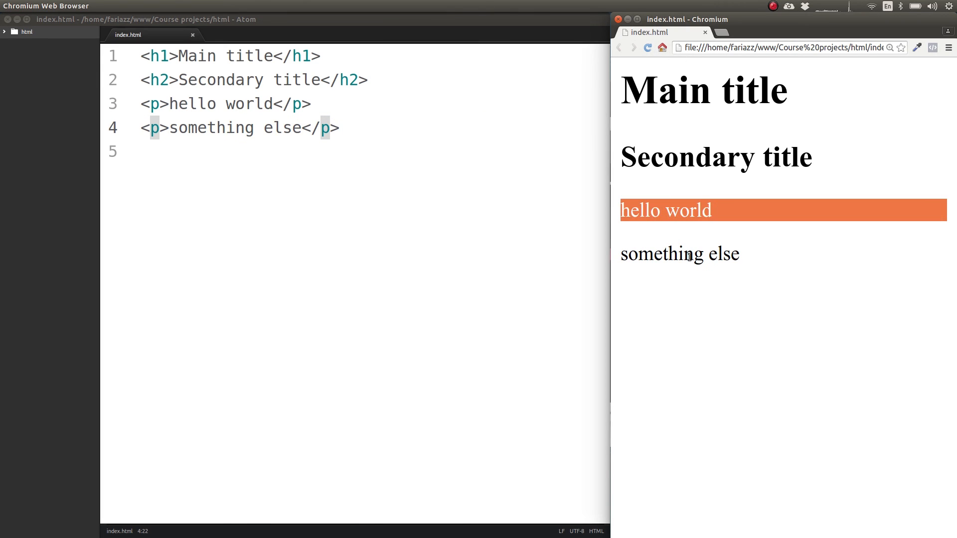
triple_click(690, 257)
left_click(742, 146)
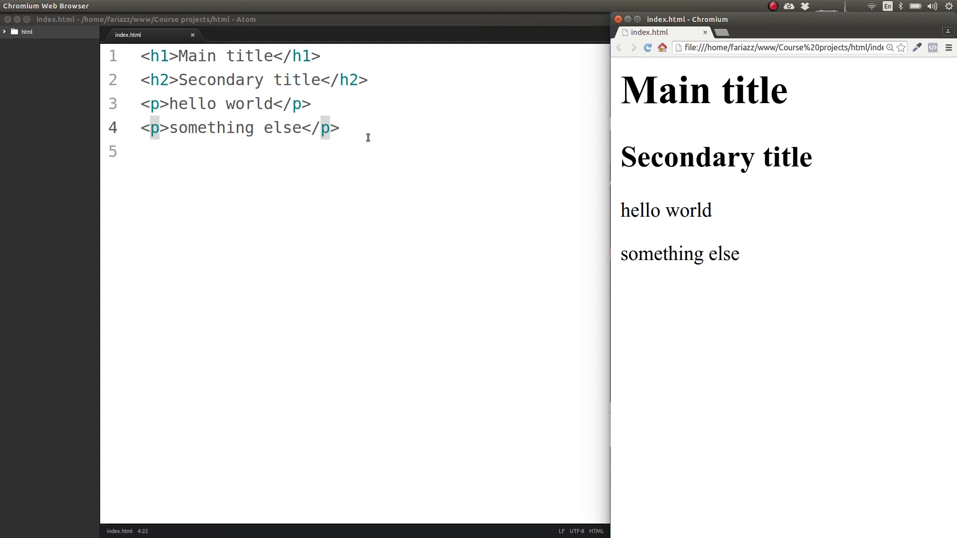
Switch to Files and drop index.html from the html folder into Chromium, then return to Atom.
key("alt+Tab")
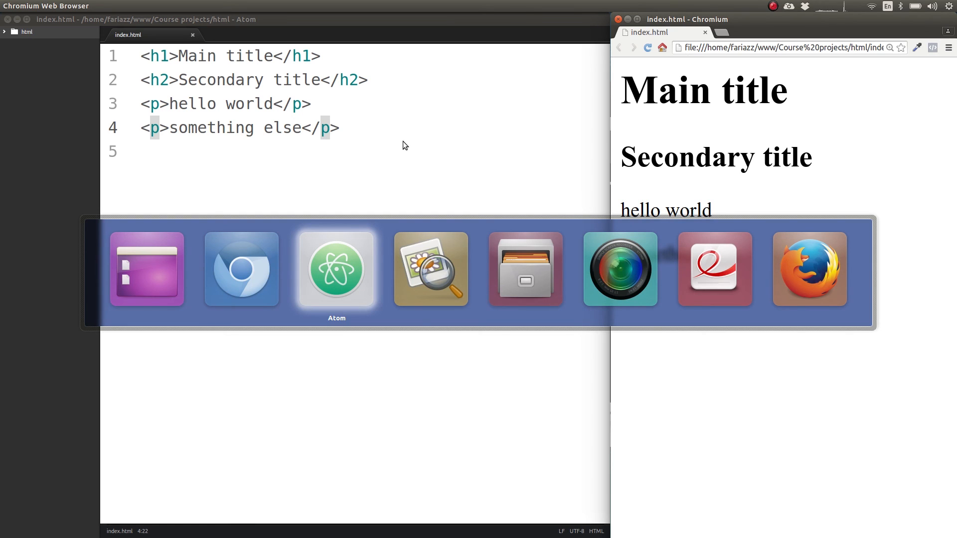
key("Tab")
key("Tab")
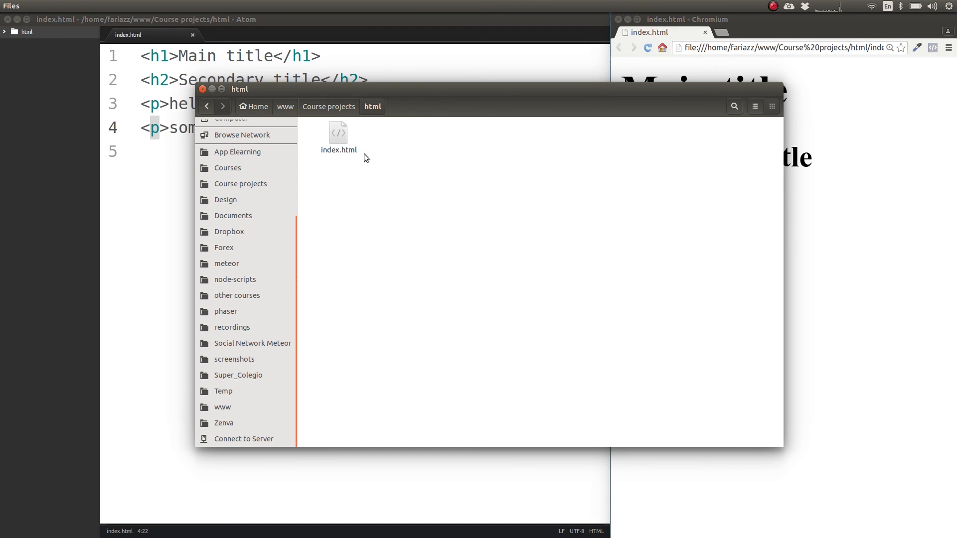
left_click_drag(340, 139, 878, 190)
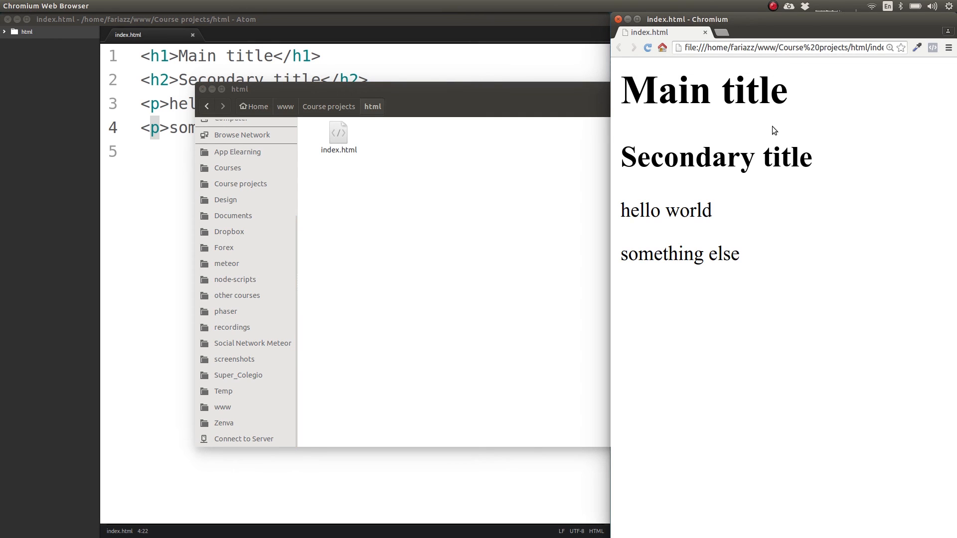
left_click(151, 62)
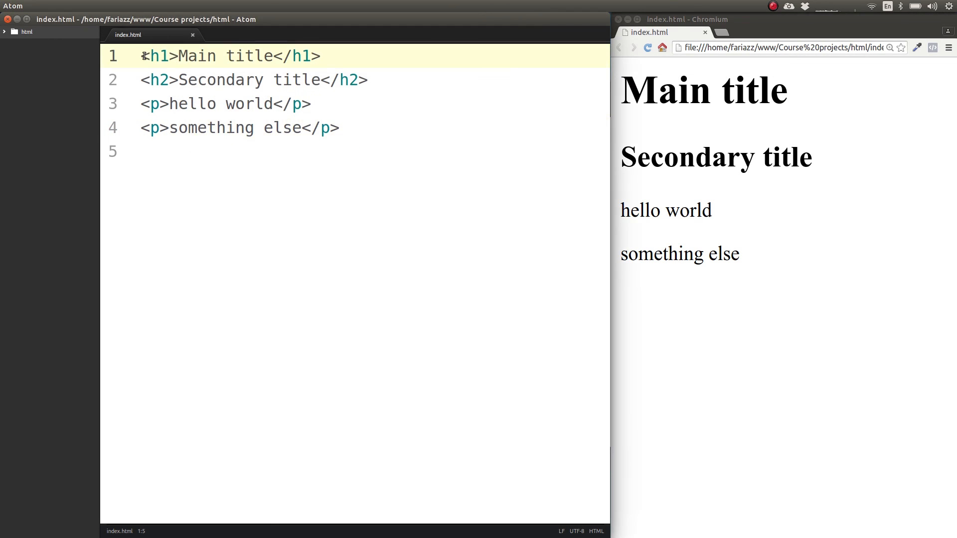
Highlight the <h1> tag on line 1 and bring up the sandwich.png tag diagram in Image Viewer.
left_click_drag(142, 56, 178, 56)
left_click(372, 114)
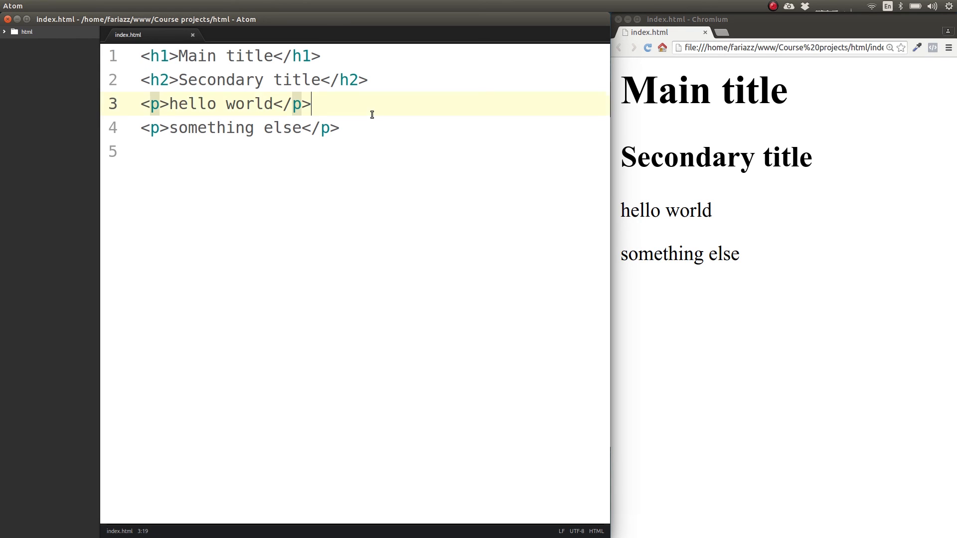
key("alt+Tab")
key("Tab")
key("Tab")
key("Tab")
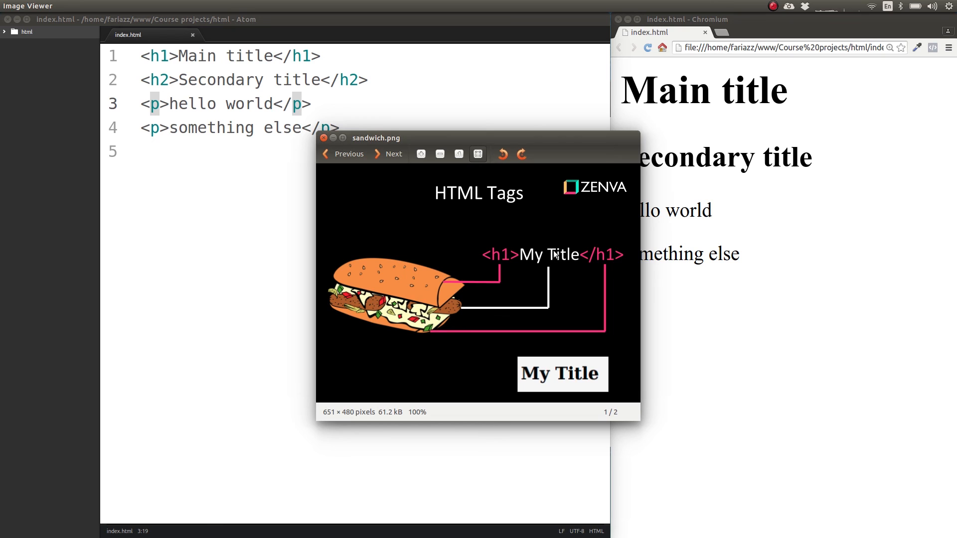
Return to Atom and point out the slash in line 1's closing </h1> tag.
left_click(382, 83)
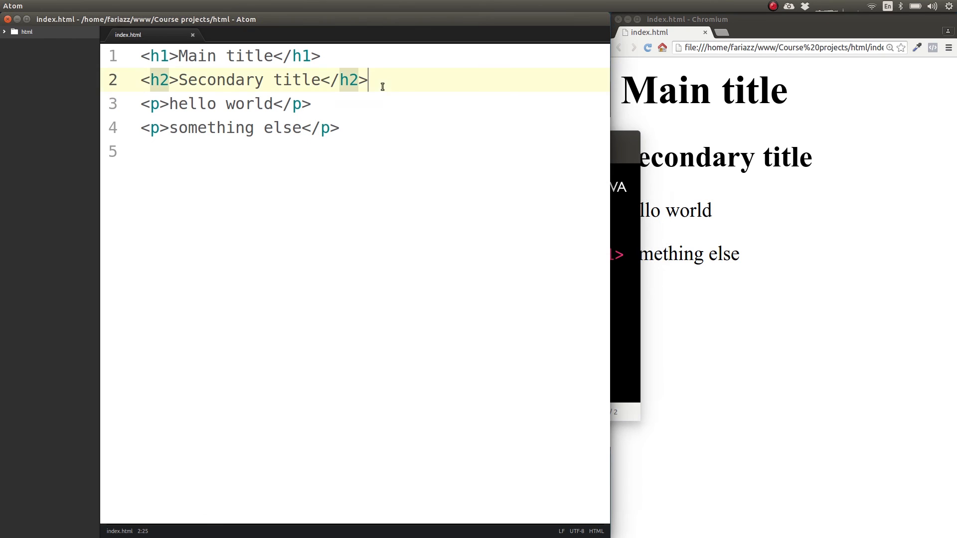
left_click(282, 56)
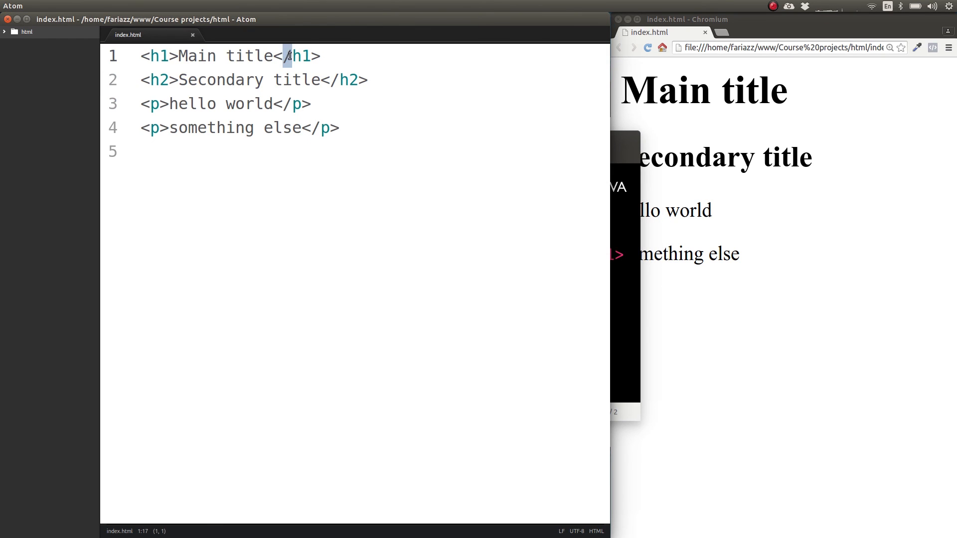
left_click_drag(284, 56, 290, 58)
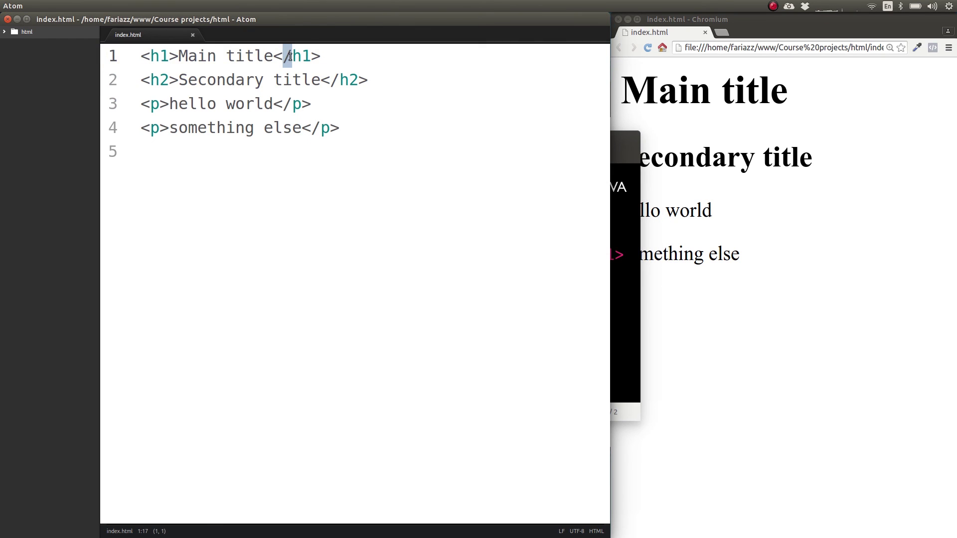
left_click(340, 107)
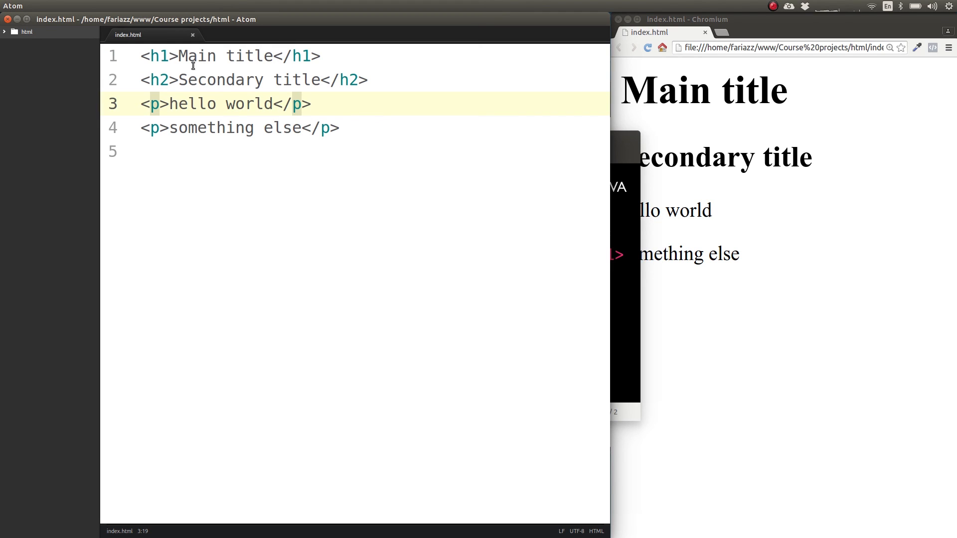
Delete the closing </h1> from line 1, reload the Chromium preview, and place the cursor back at line 1's end.
left_click_drag(274, 56, 345, 60)
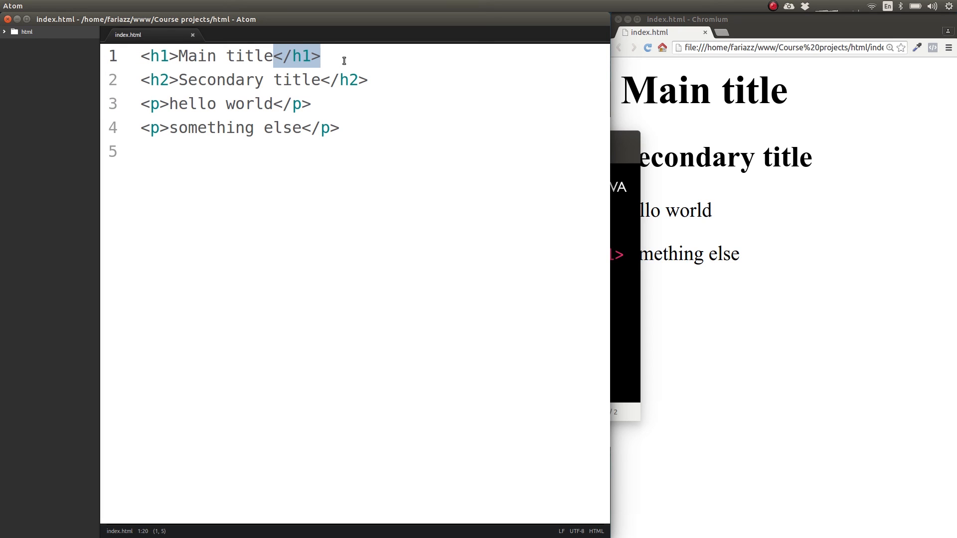
key("BackSpace")
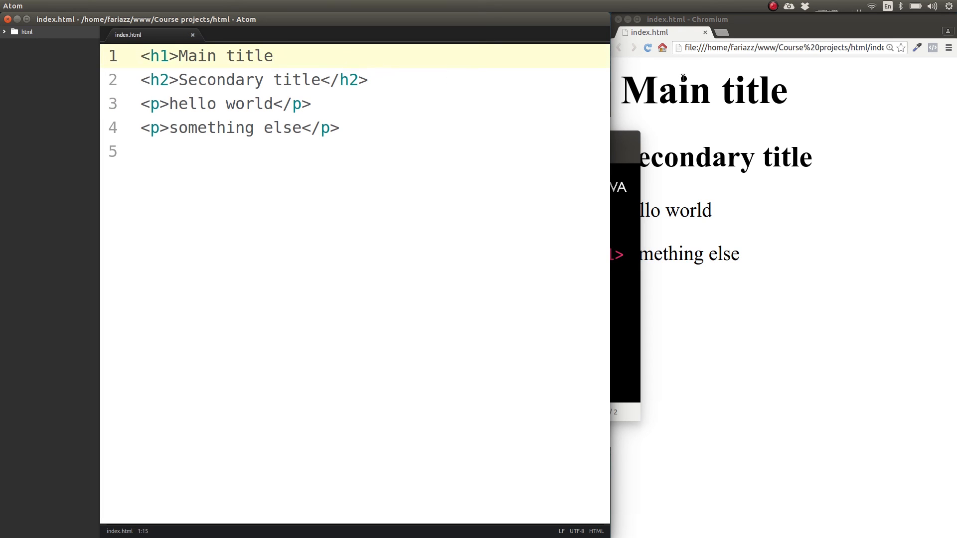
left_click(648, 49)
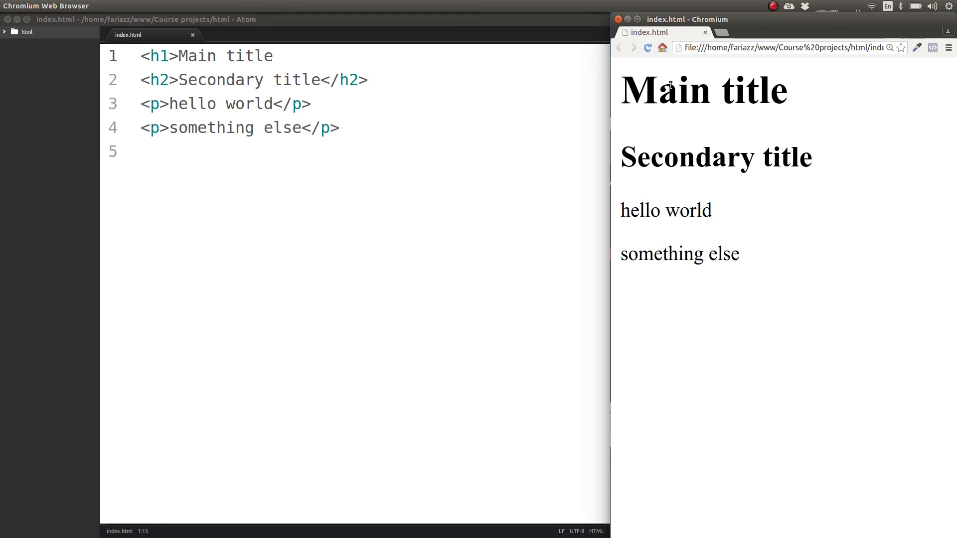
left_click(308, 57)
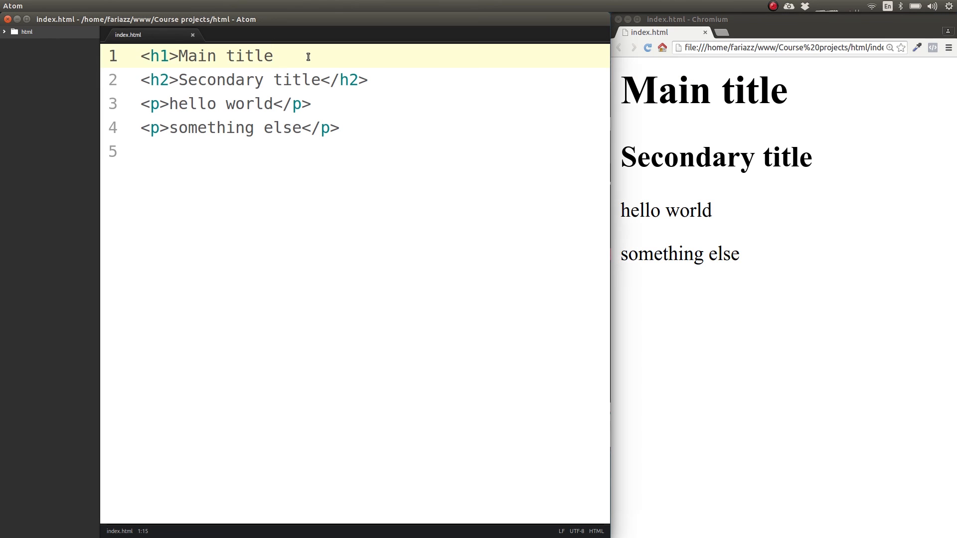
type("</h1>")
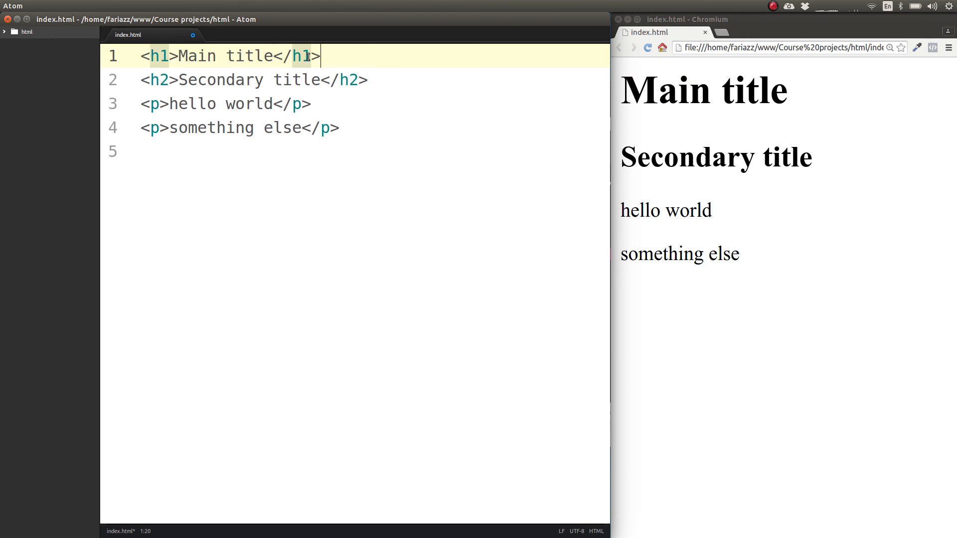